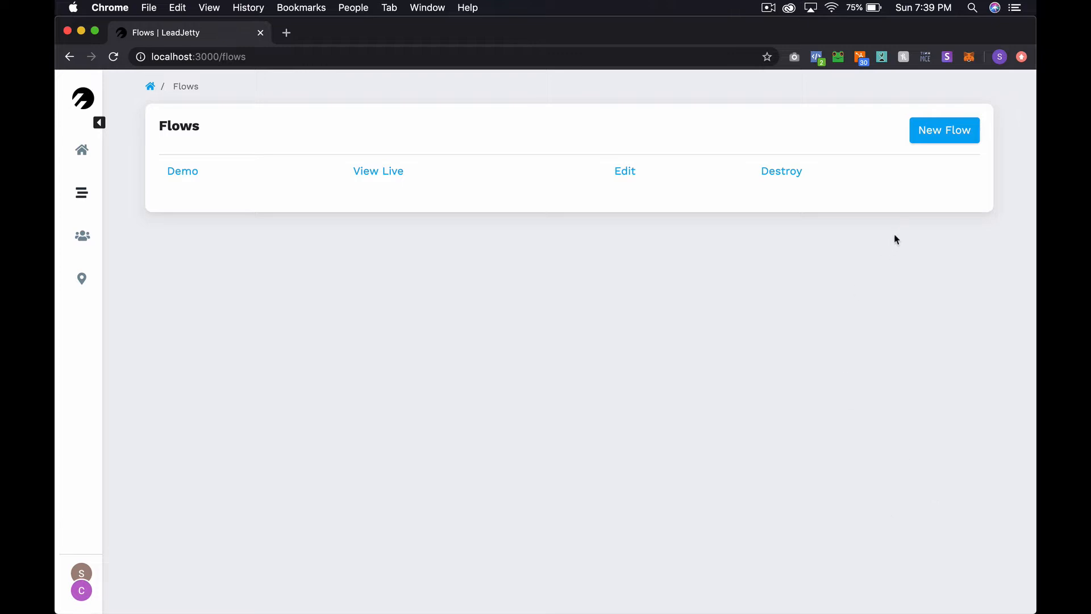
Create a flow titled 'Simple Landing Page' under the Central Standard Tech property
click(952, 148)
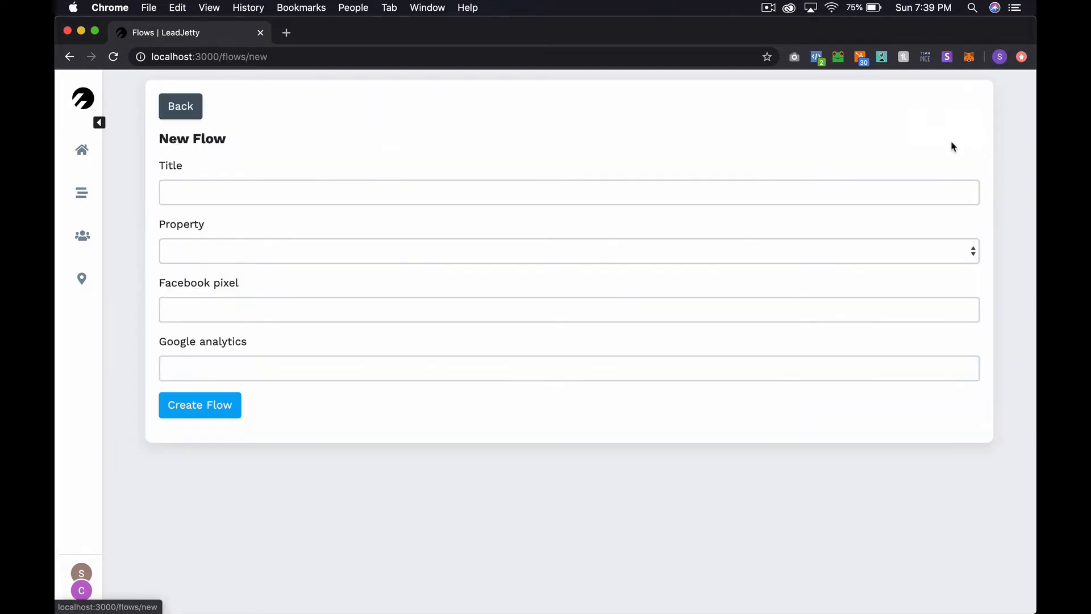
click(285, 188)
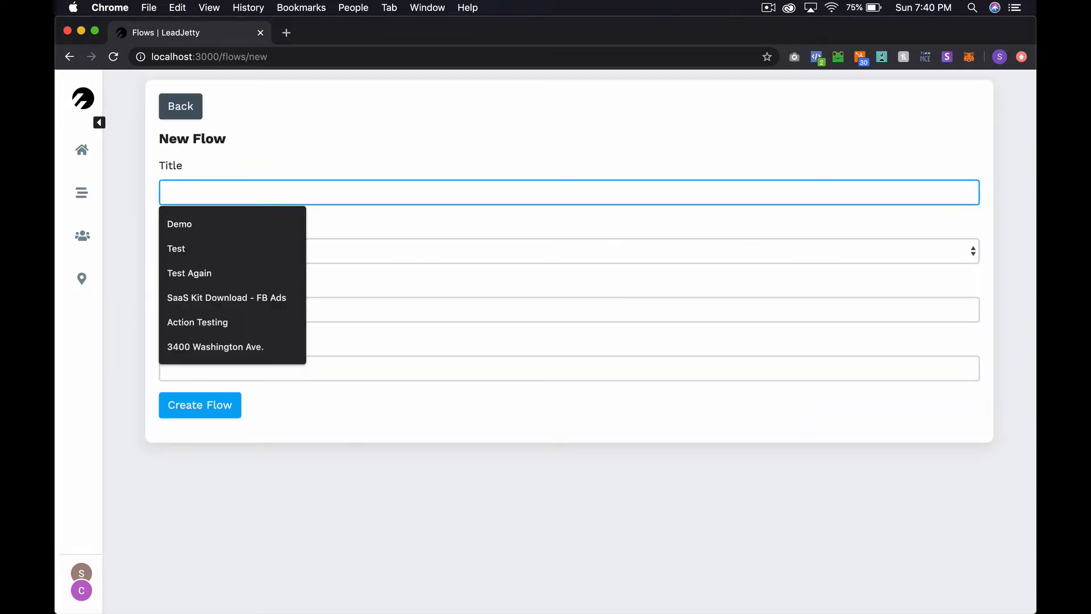
text(Simple Landing Page)
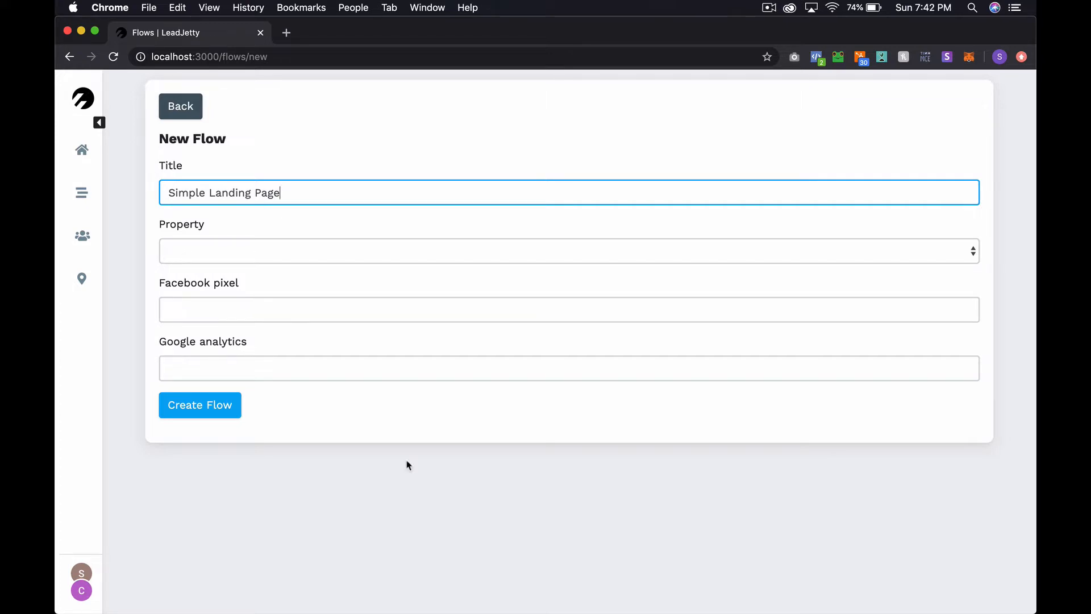
click(330, 255)
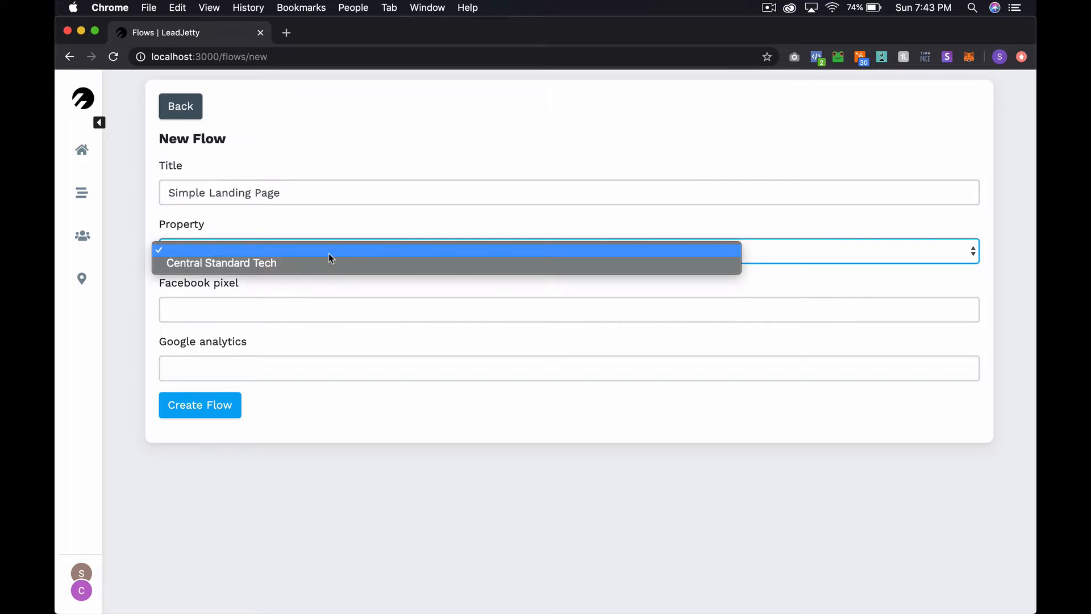
click(250, 263)
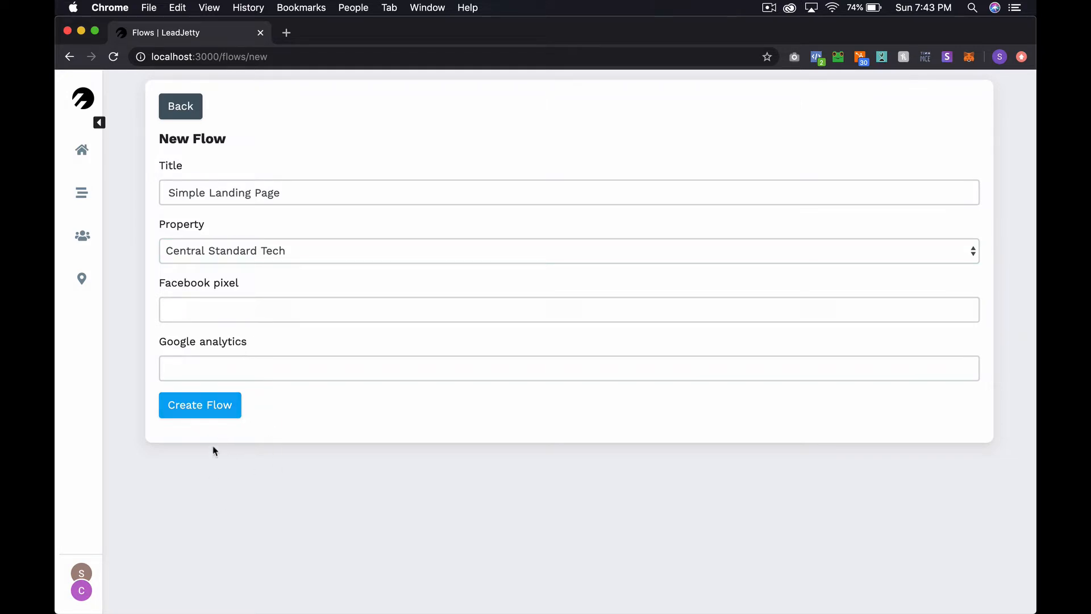
click(208, 408)
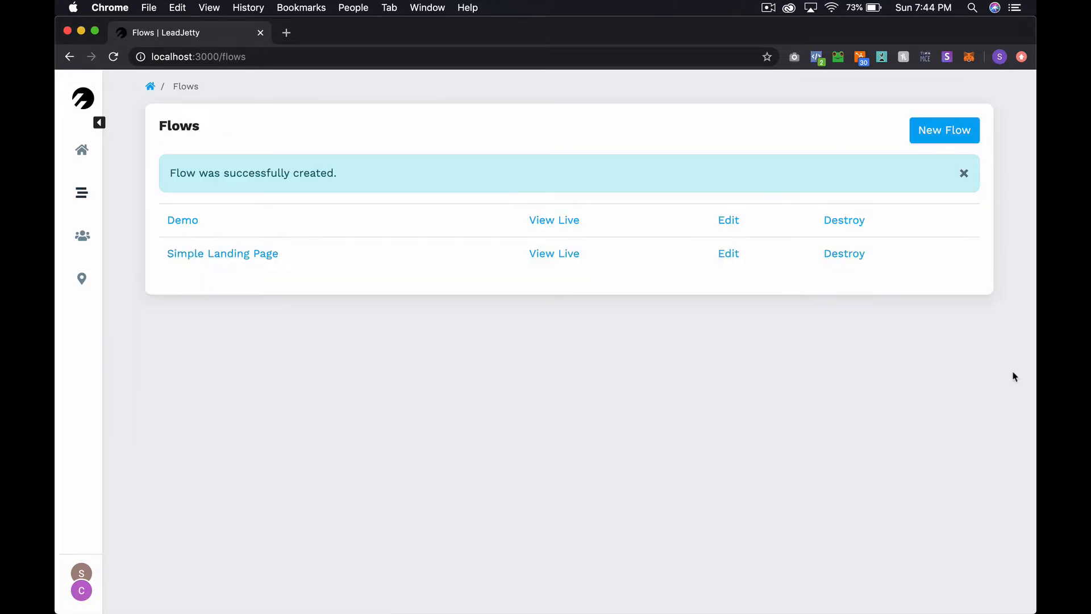
click(964, 176)
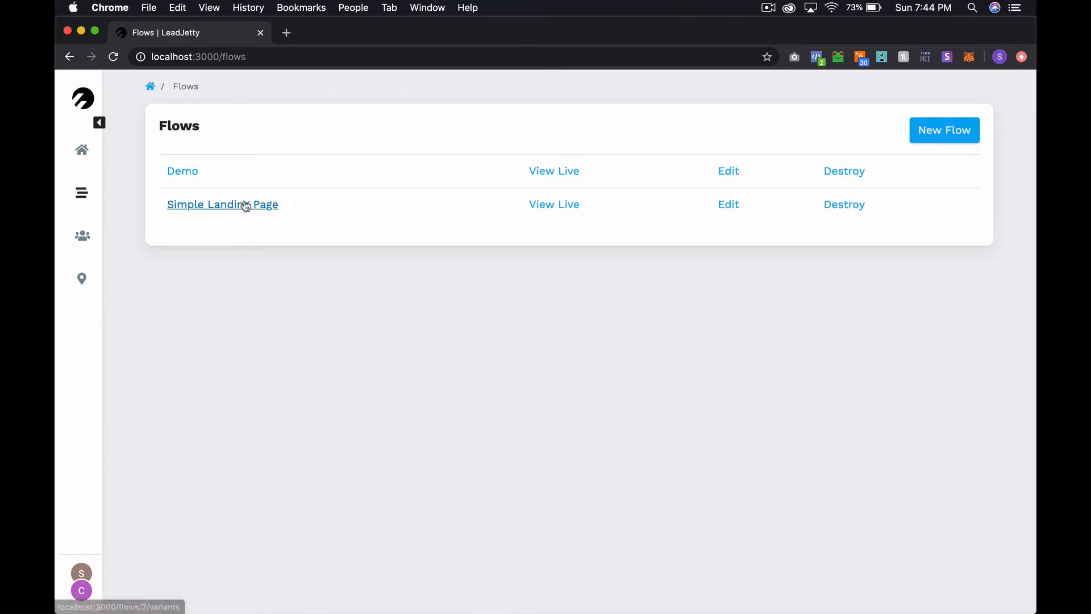
In the Simple Landing Page flow, create a new variant titled 'A'
click(253, 210)
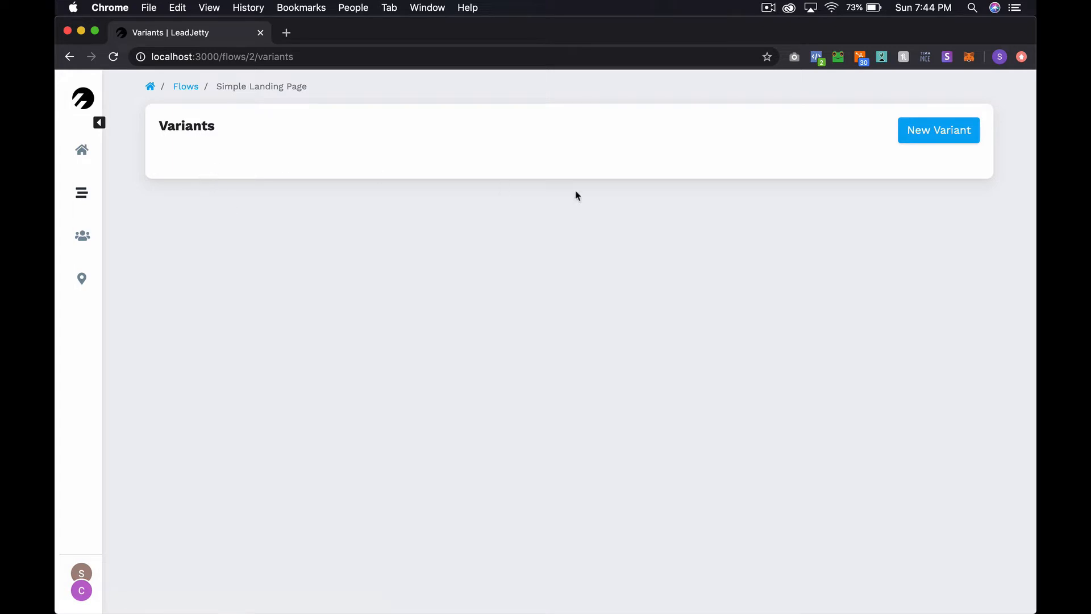
click(917, 146)
click(298, 161)
text(A)
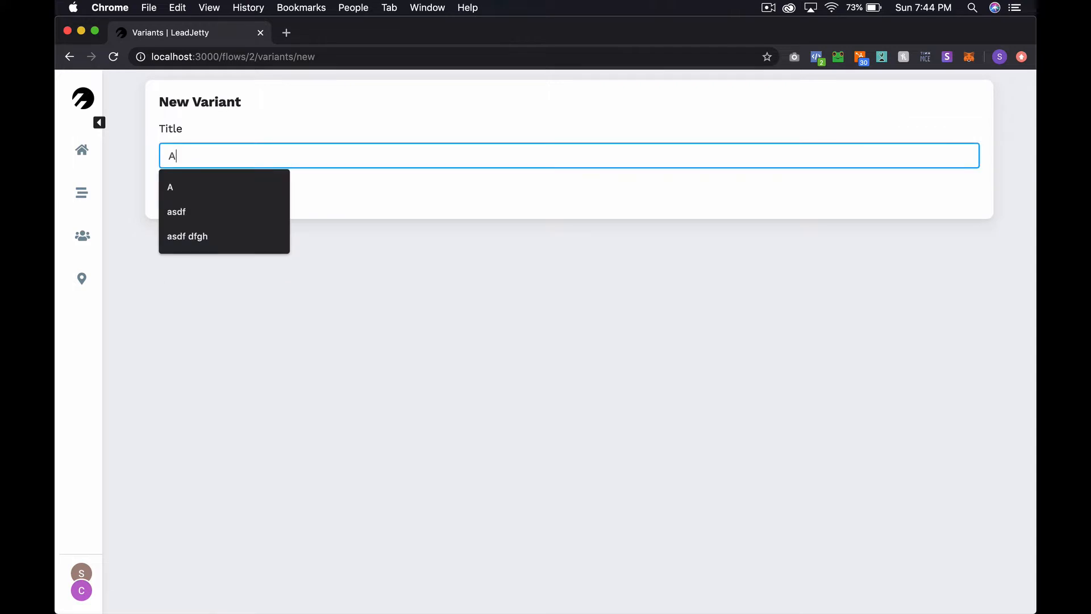
click(322, 178)
click(205, 190)
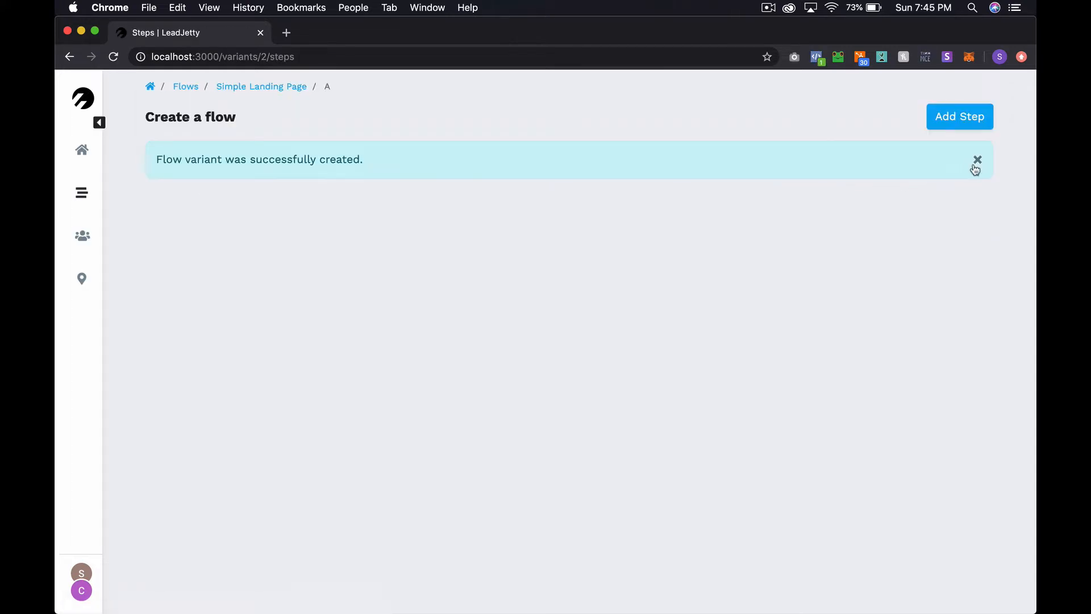
click(978, 160)
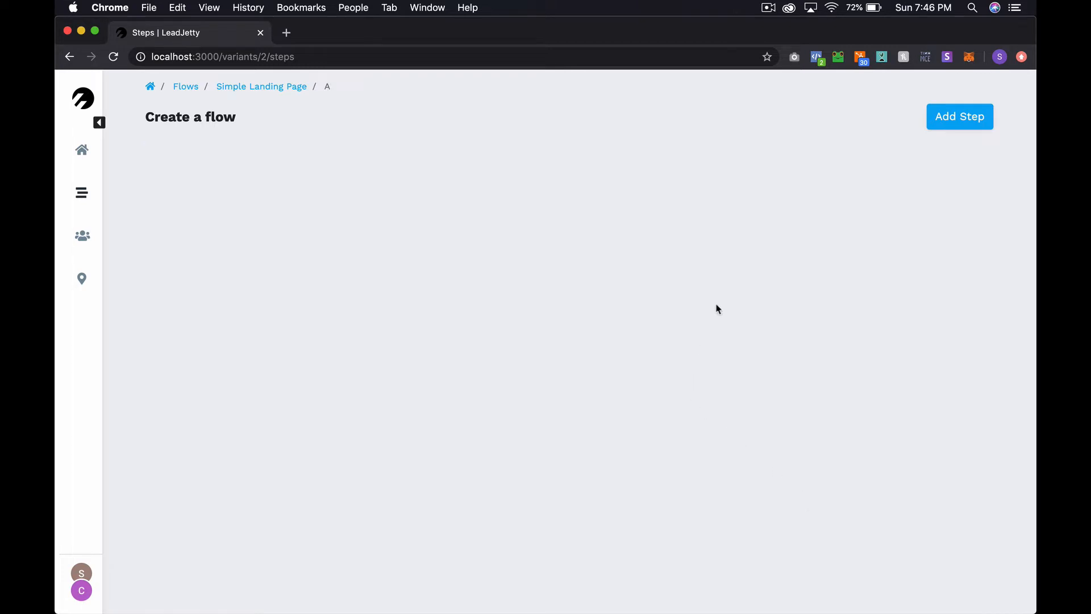
Add Step 1 to variant A and bring up the element-type chooser
click(961, 124)
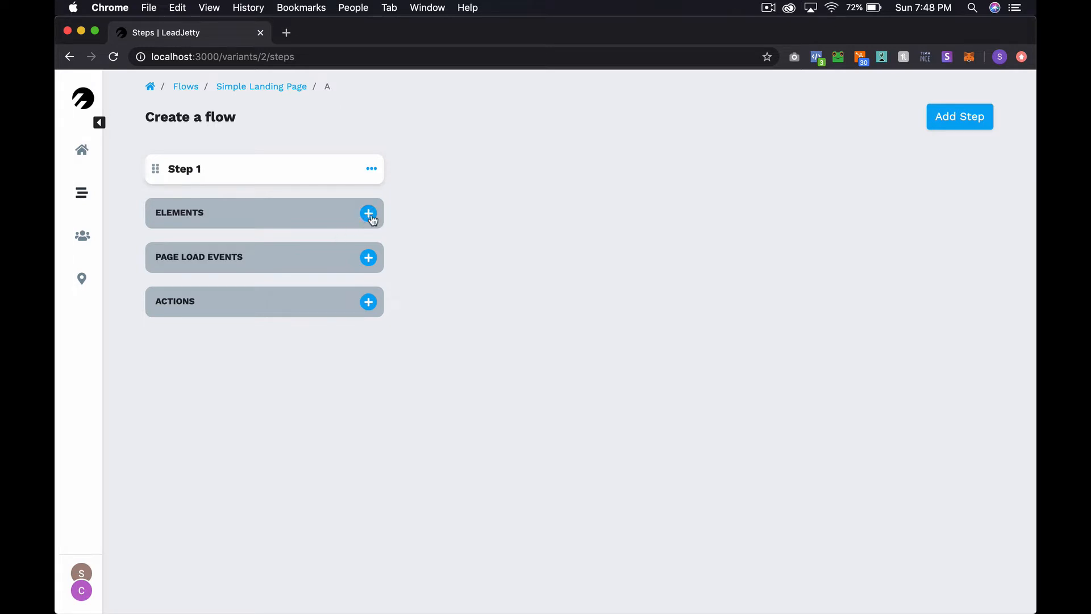
click(369, 216)
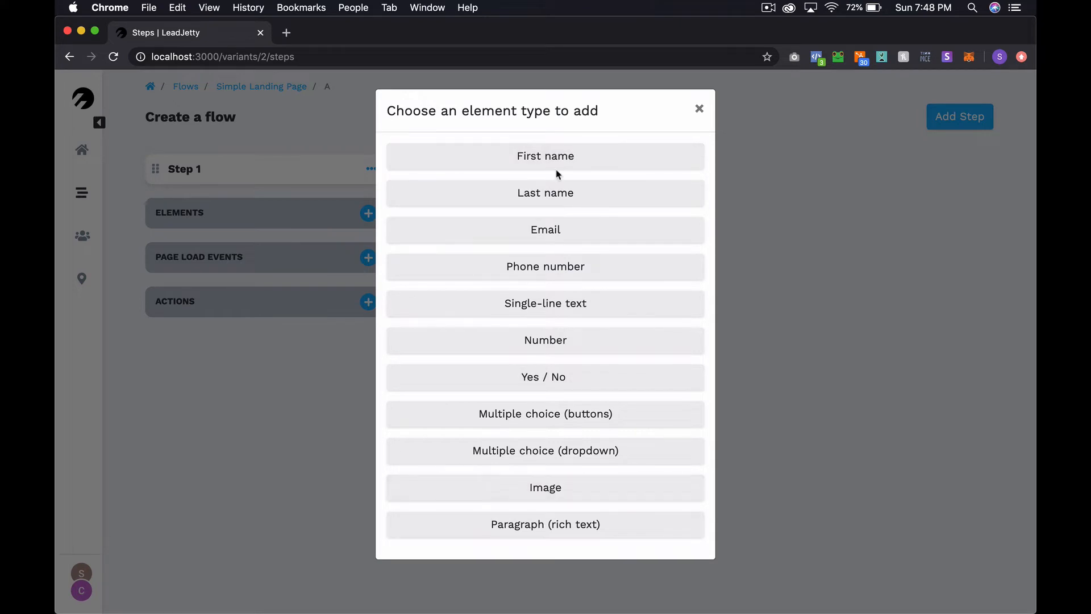
Add an Image element to Step 1 with the uploaded 'house' picture
click(568, 499)
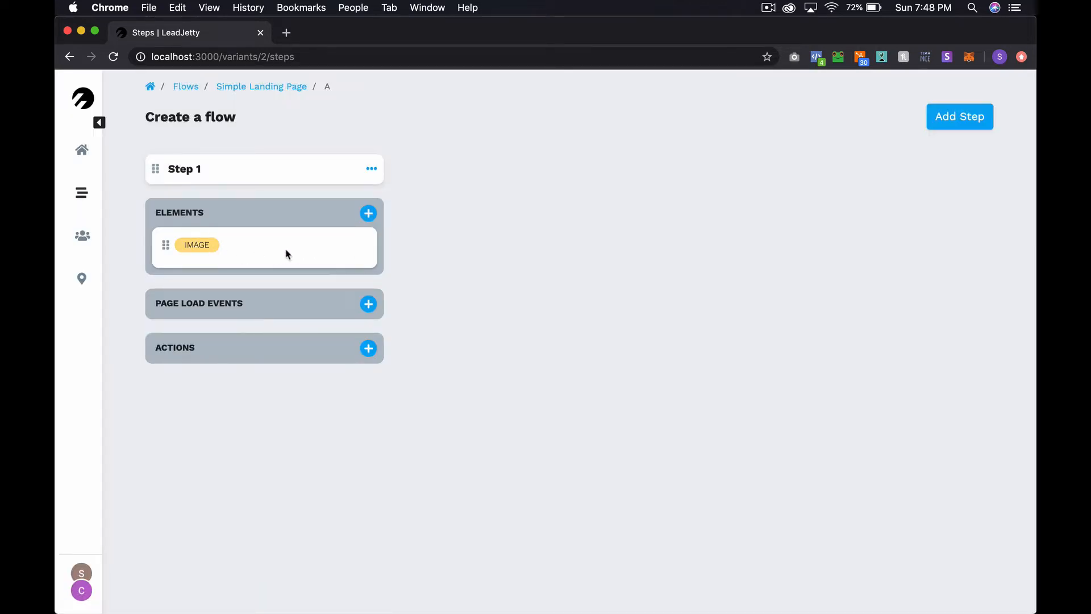
click(262, 255)
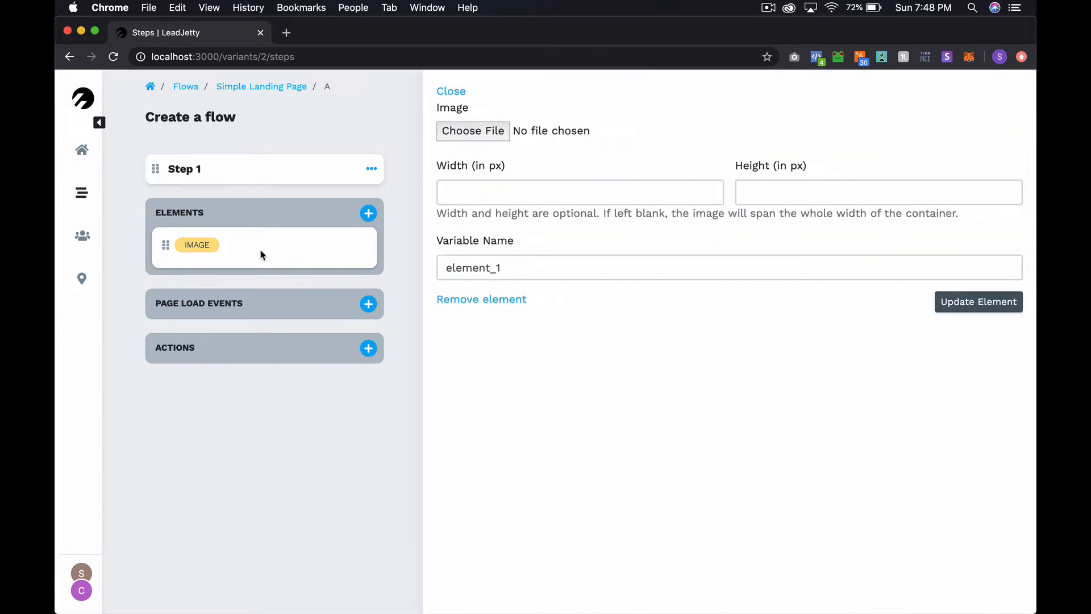
click(486, 134)
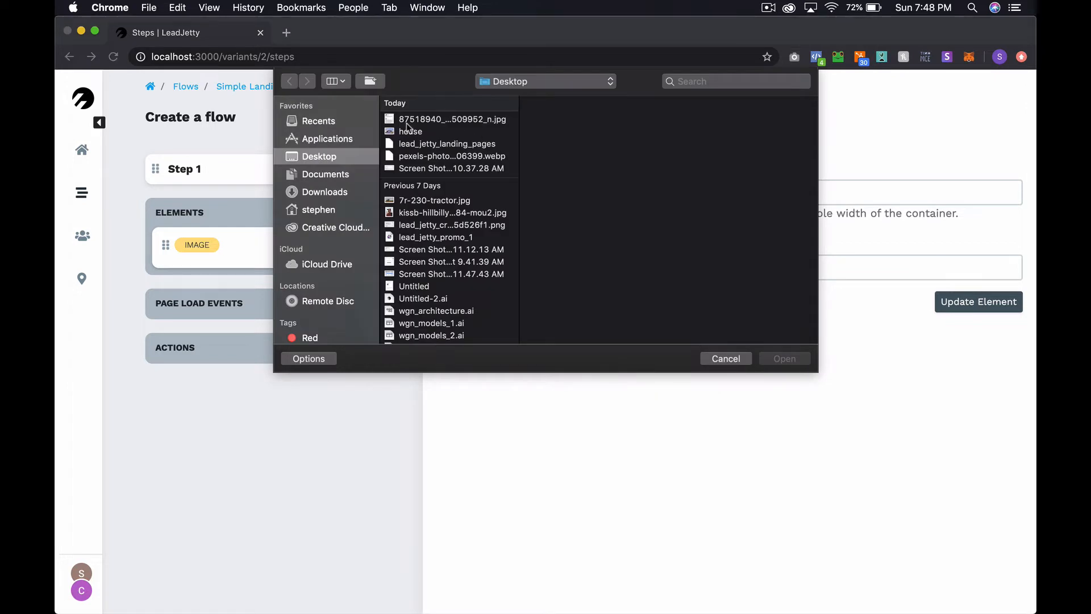
click(409, 131)
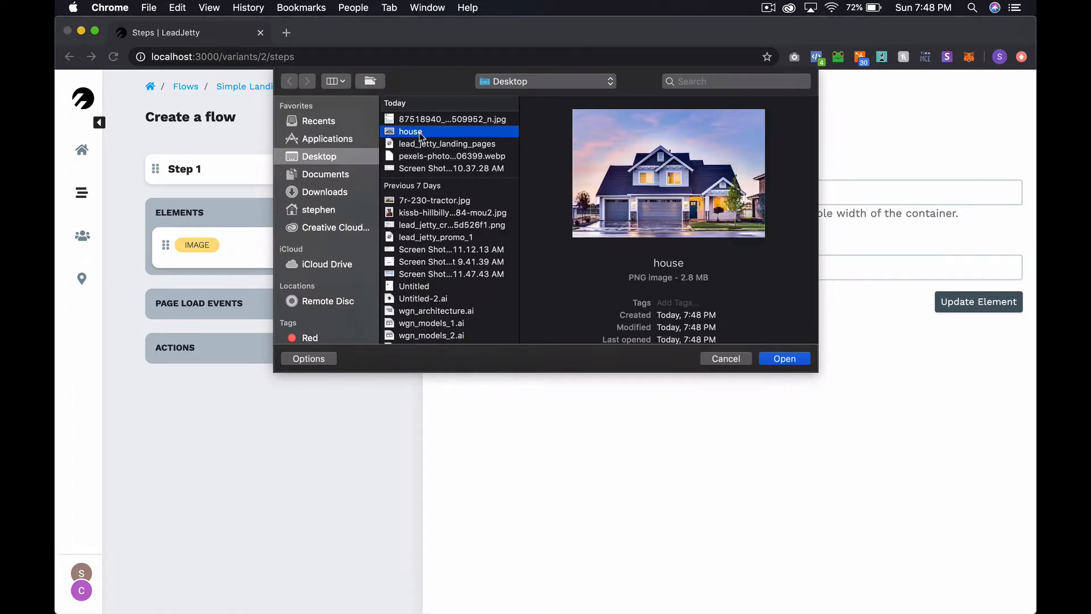
click(785, 359)
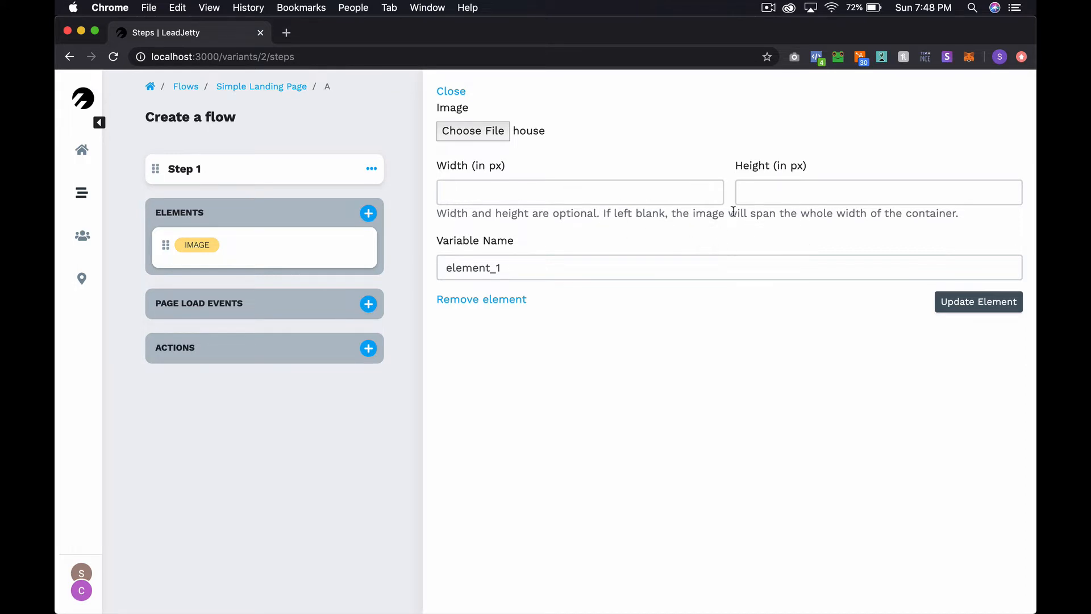
click(992, 313)
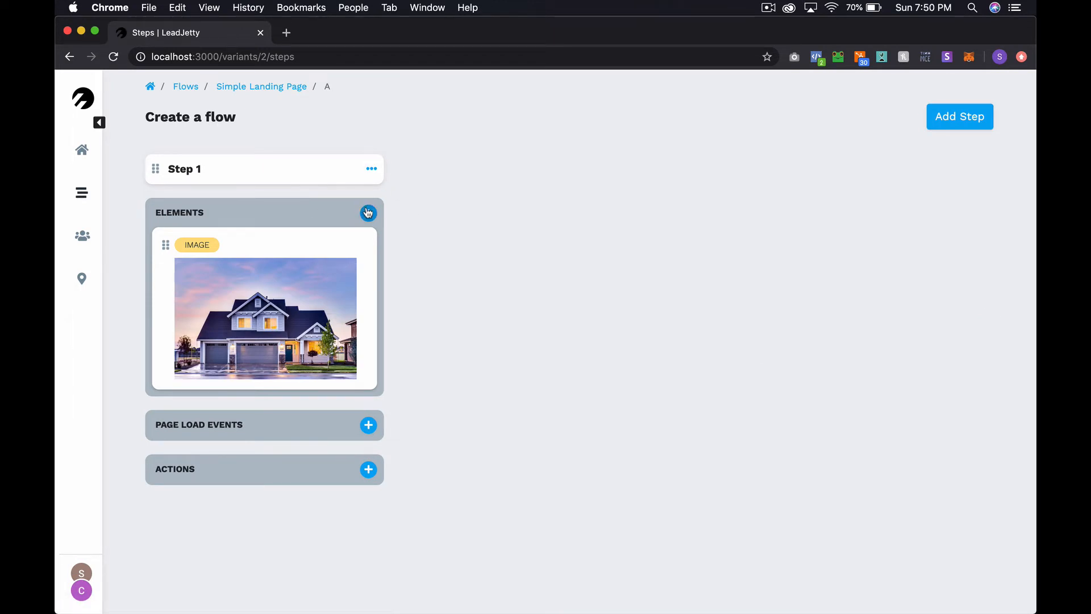
Add a Paragraph (rich text) element and select its 'Type here...' placeholder text
click(368, 213)
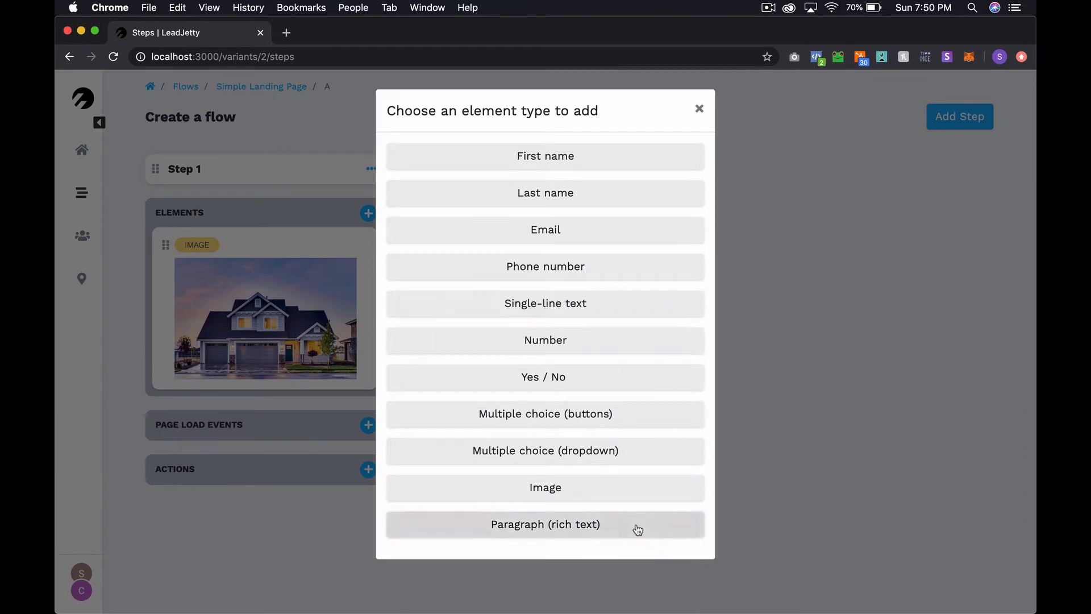
click(637, 530)
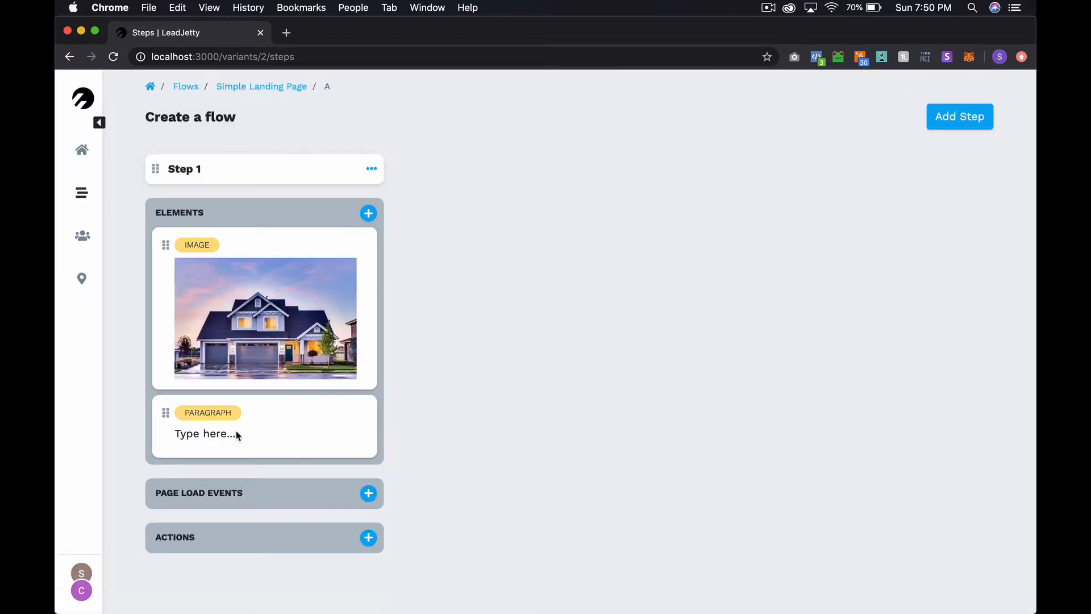
click(220, 434)
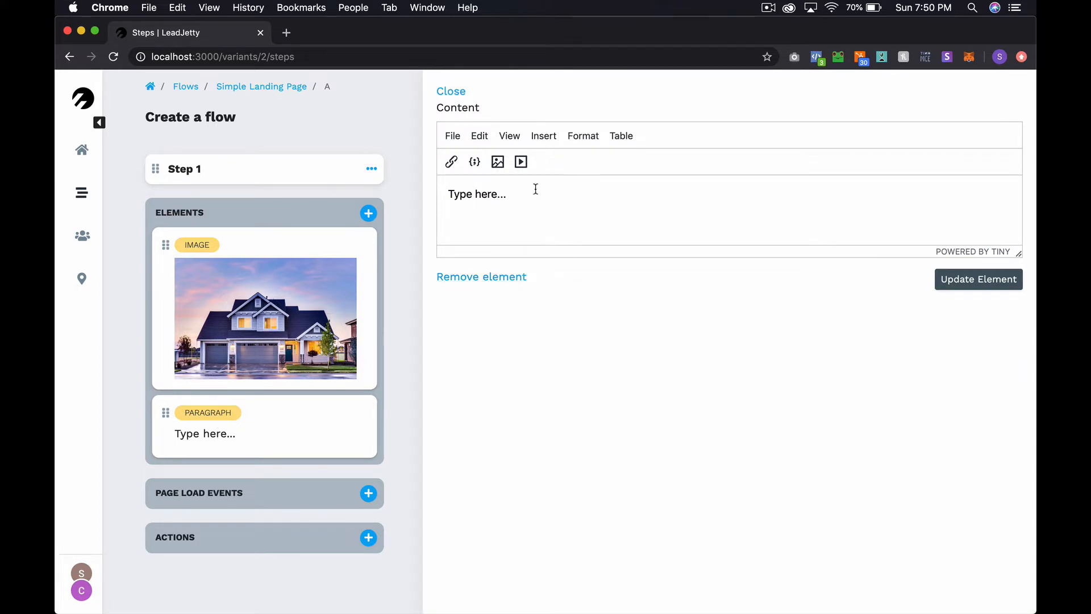
drag(506, 193, 446, 194)
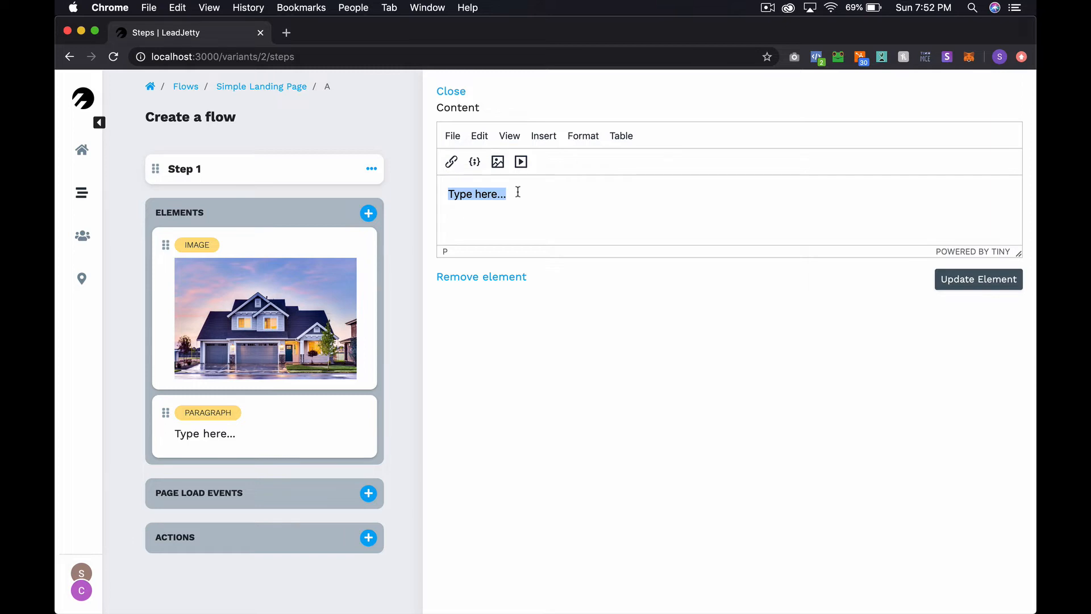
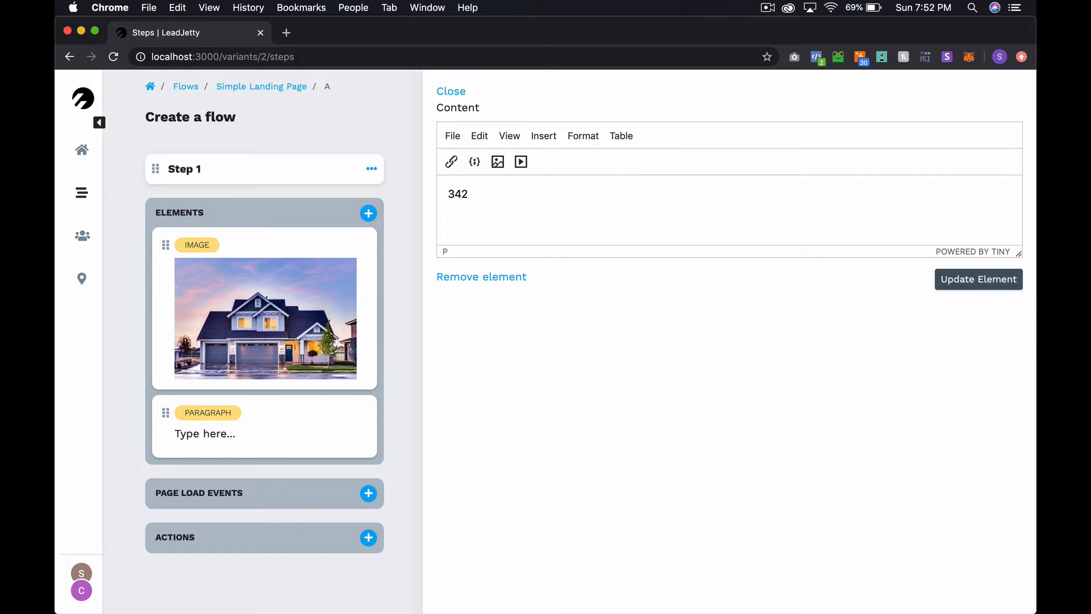
key(super+a)
click(586, 137)
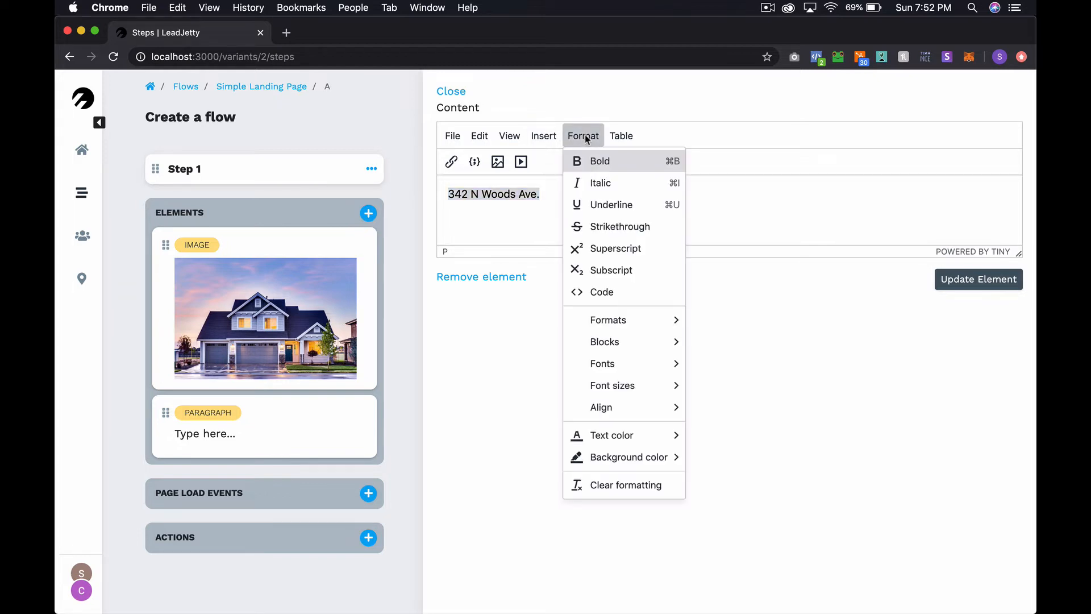
mouse_move(667, 321)
mouse_move(716, 323)
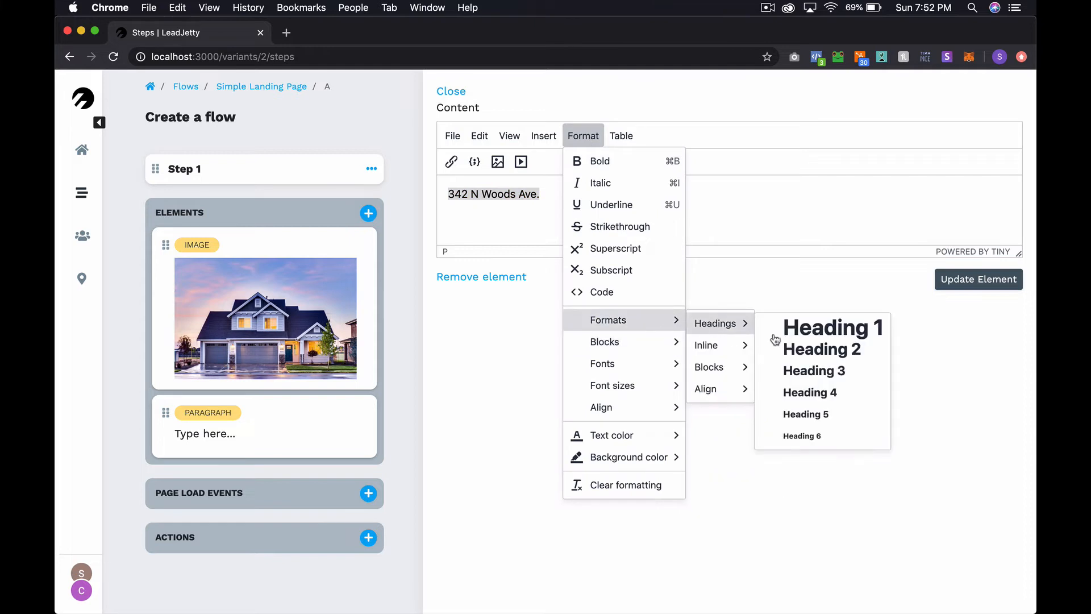
click(805, 335)
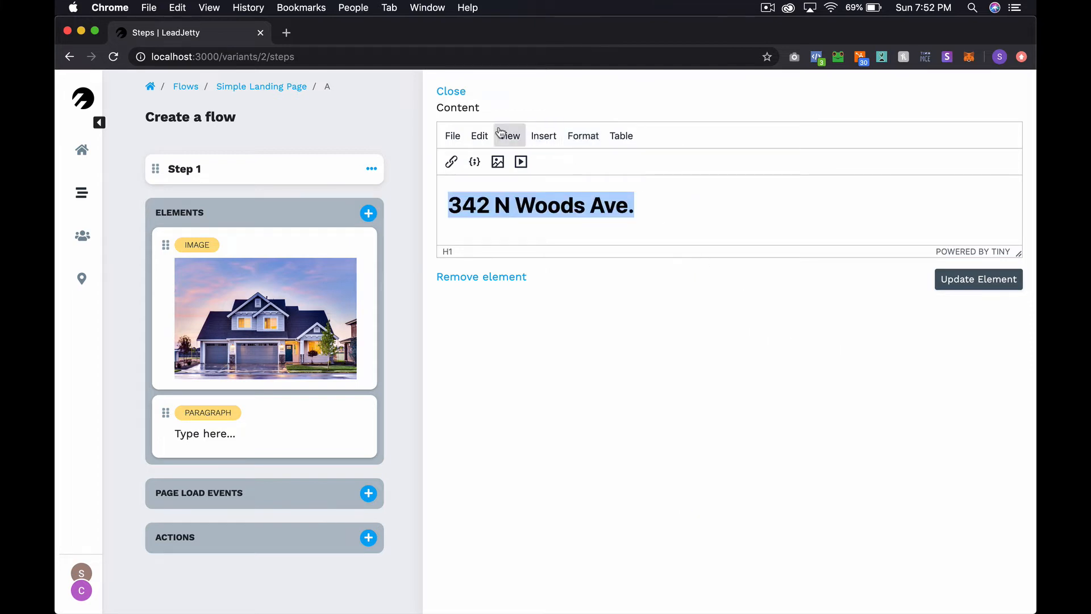
Make the address heading bold and start a new line beneath it
click(584, 135)
click(594, 170)
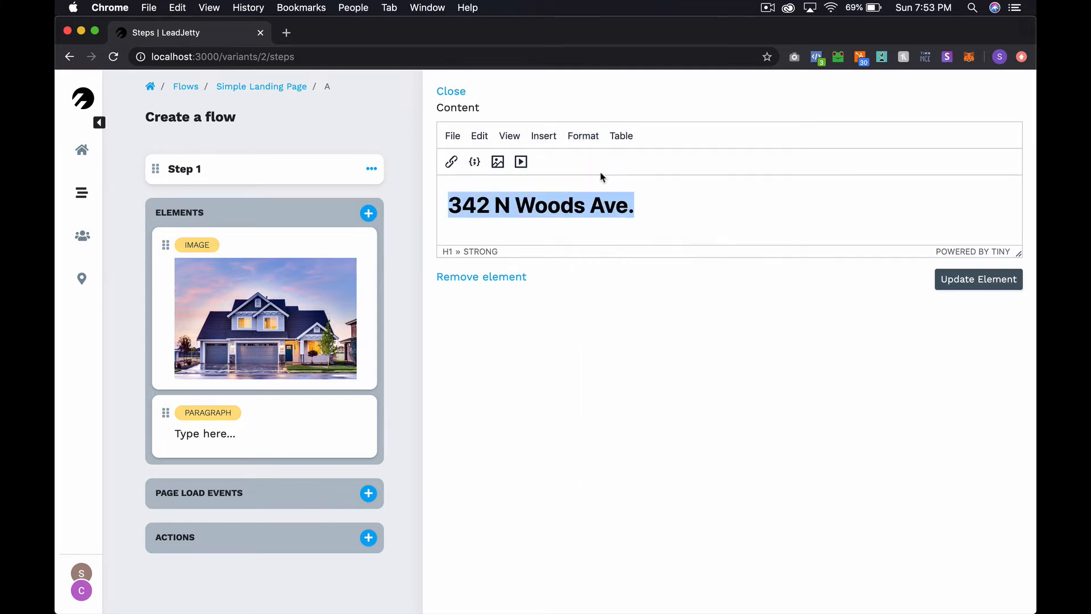
click(639, 205)
key(Return)
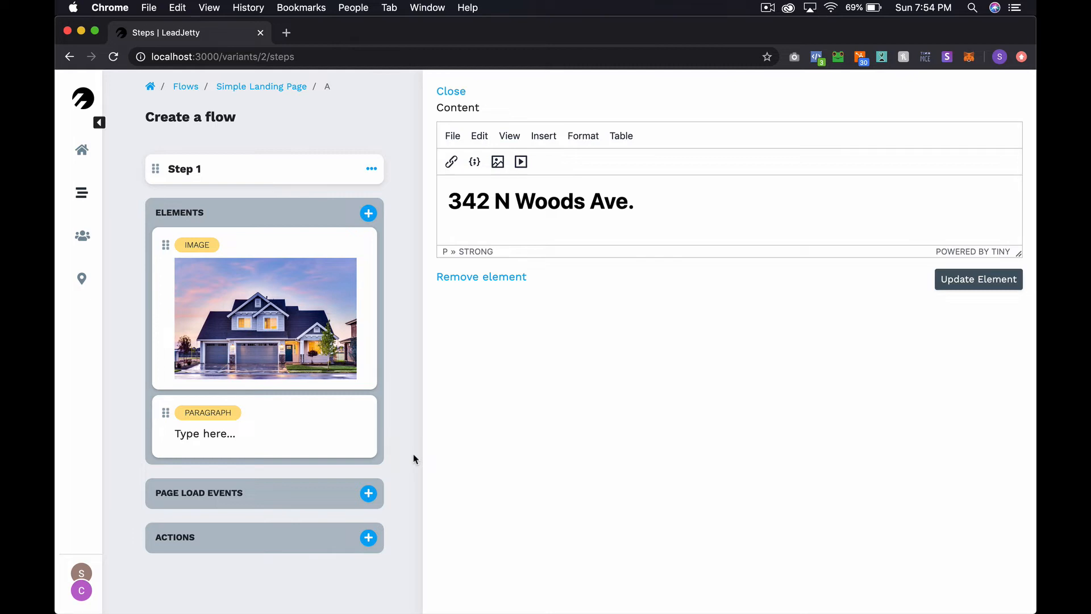
Add '$562,500' as a non-bold Heading 6 line, with a new line below
text($562,500)
key(shift+super+Left)
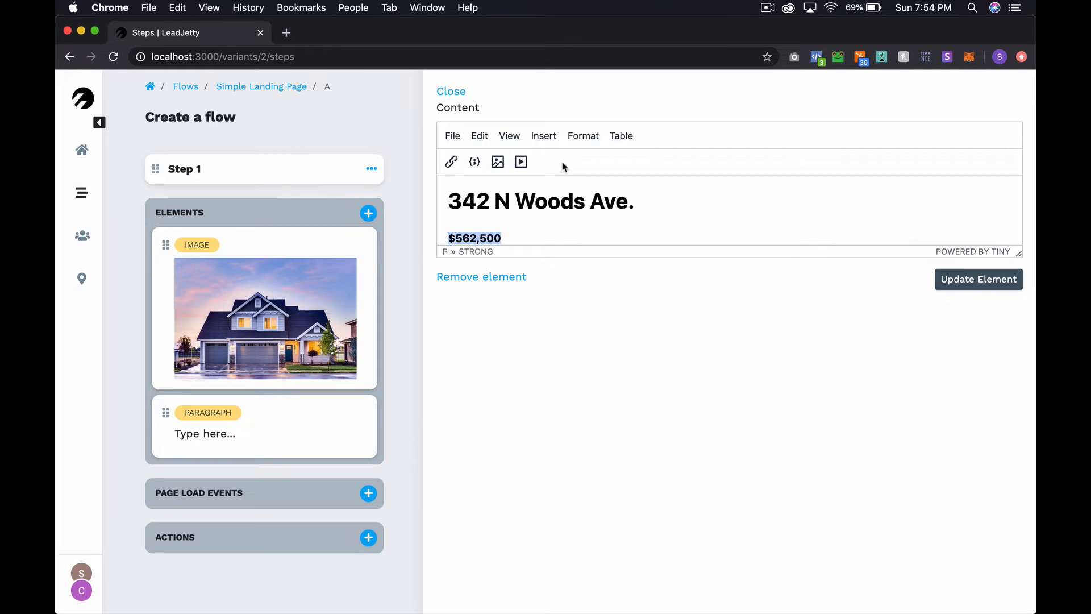
click(583, 135)
click(600, 162)
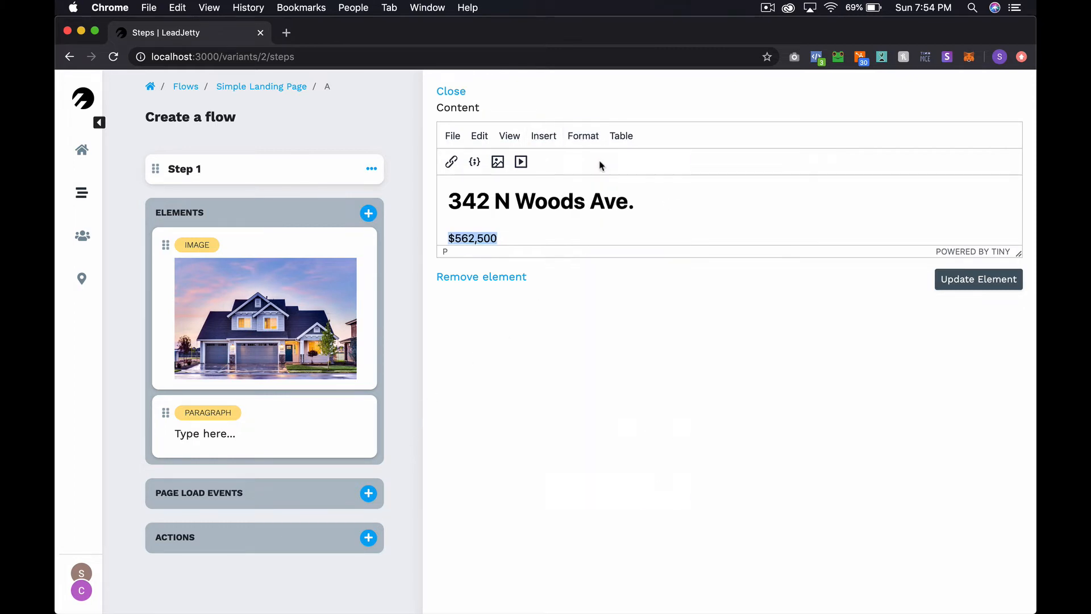
click(583, 136)
mouse_move(636, 322)
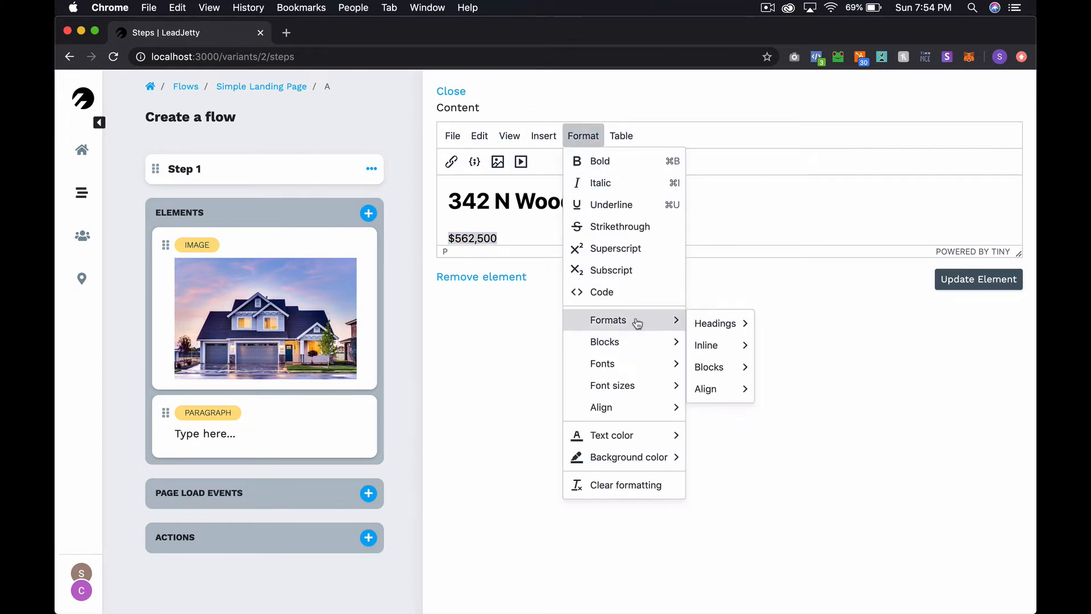
mouse_move(705, 314)
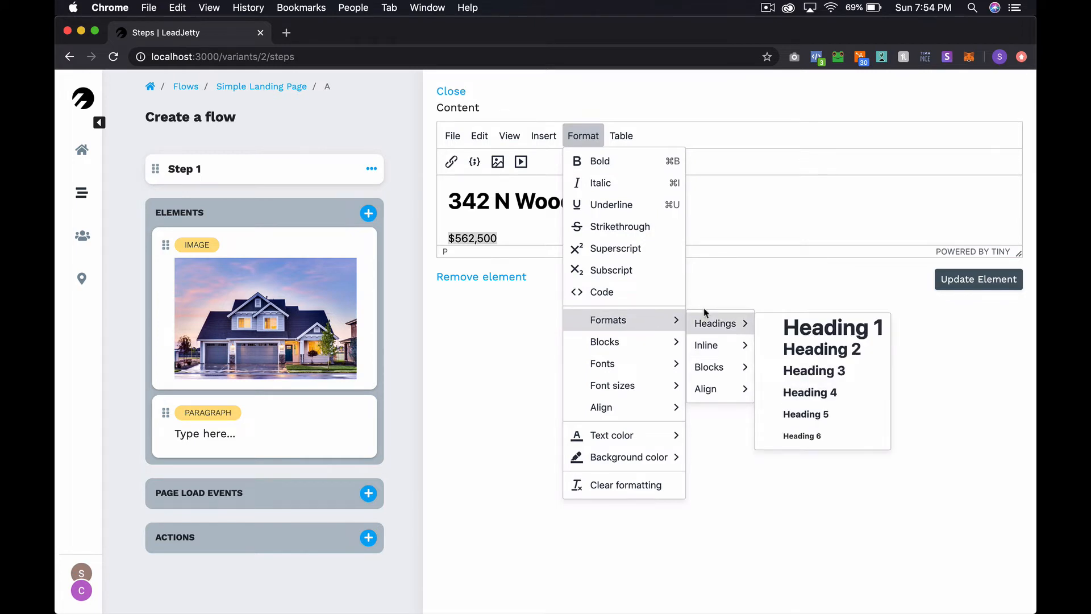
click(817, 436)
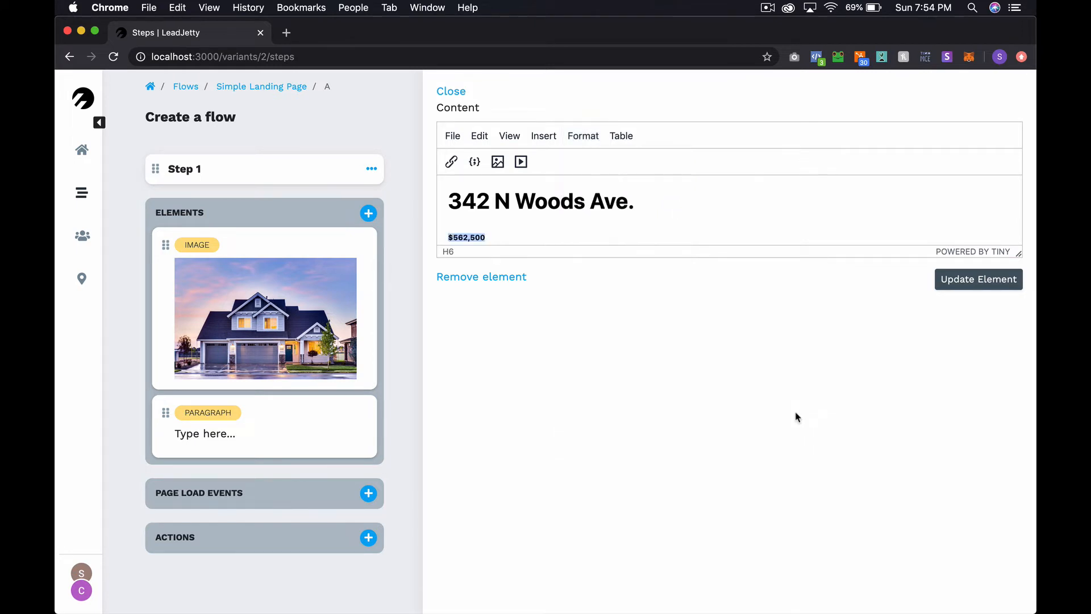
key(Left)
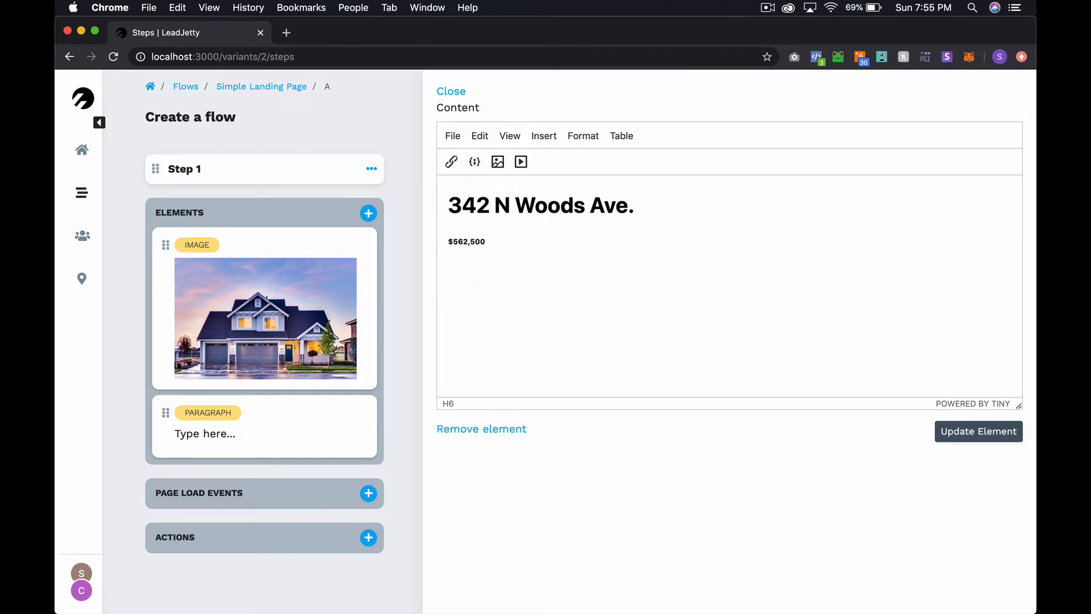
key(Return)
Add the line 'This is a beautiful house in a quite neighborhood...' and save the paragraph element
text(This is a beautiful hou)
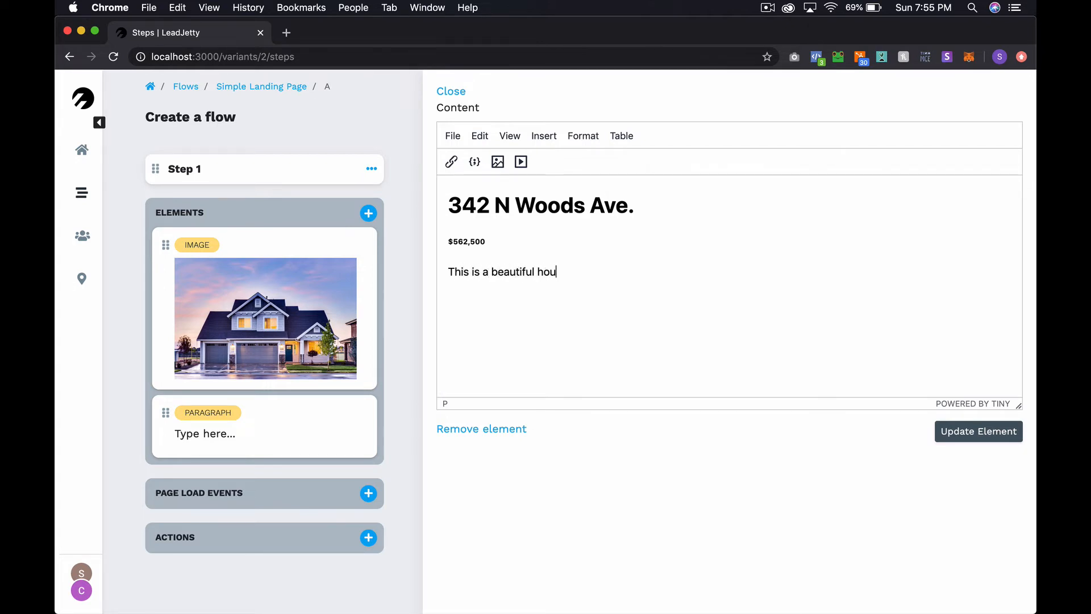
text(se in a quite neighbo)
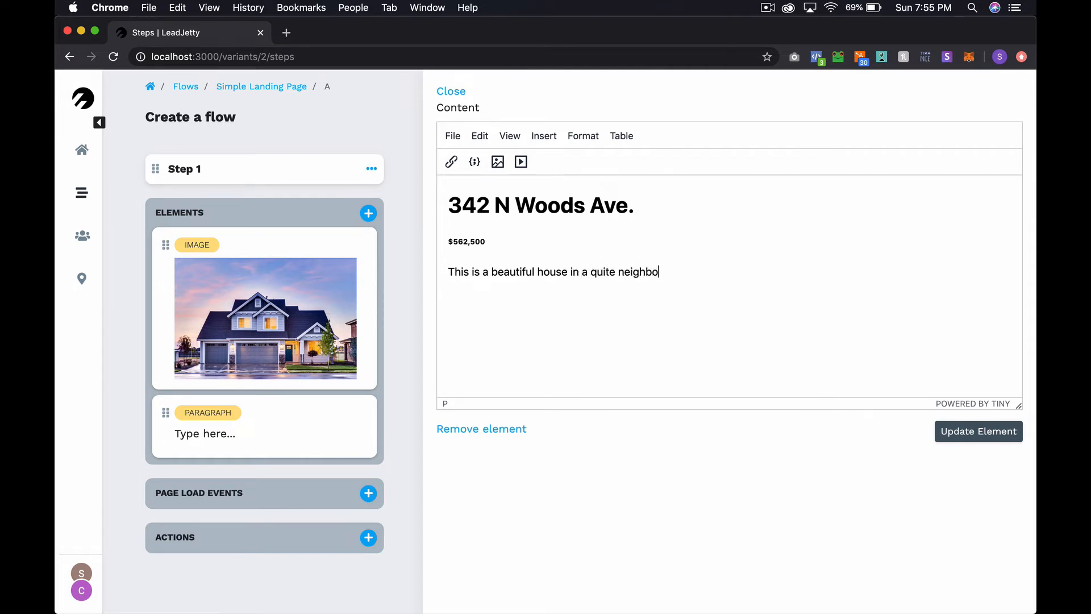
text(rhood. Perfect for a young family.)
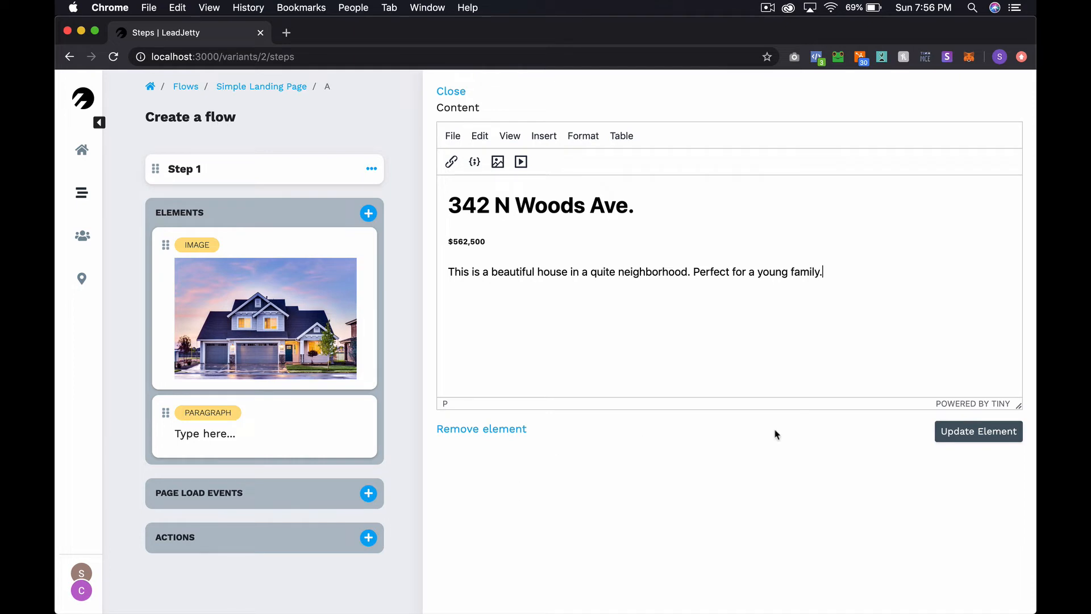
click(944, 433)
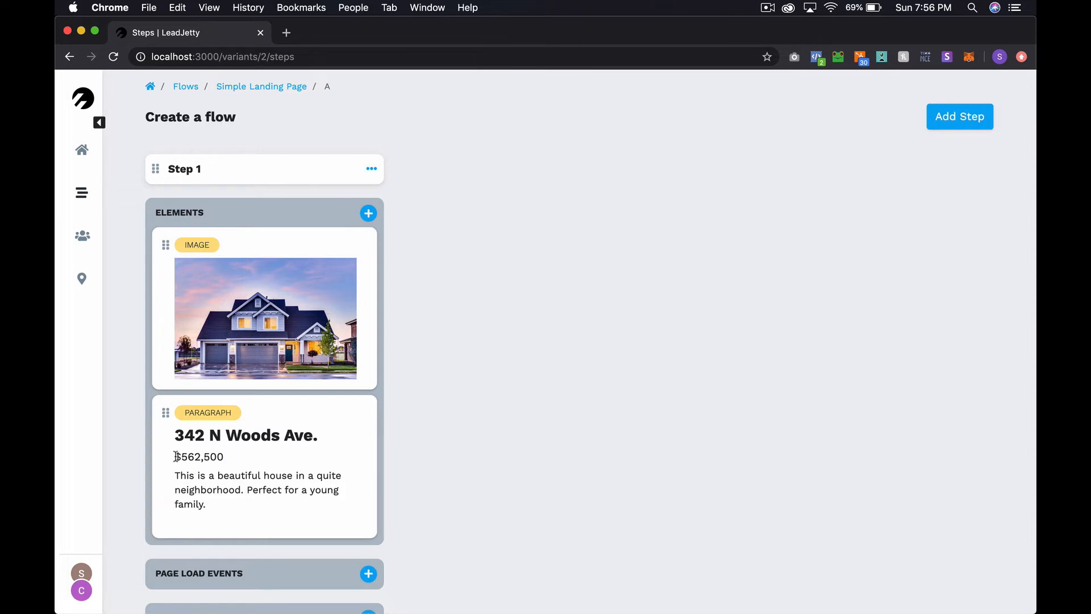
drag(175, 435, 302, 437)
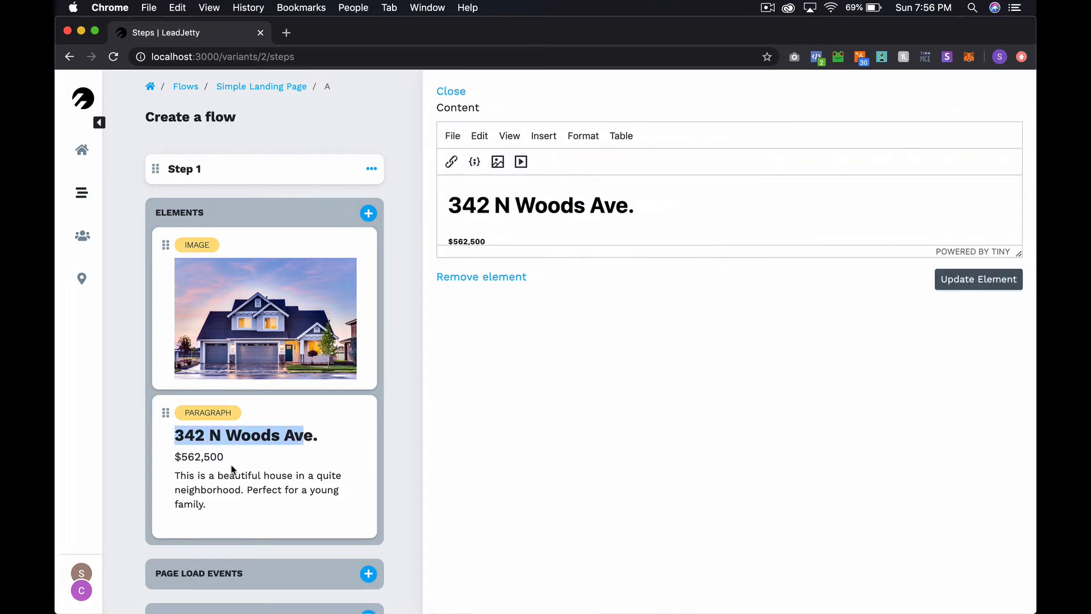
click(455, 92)
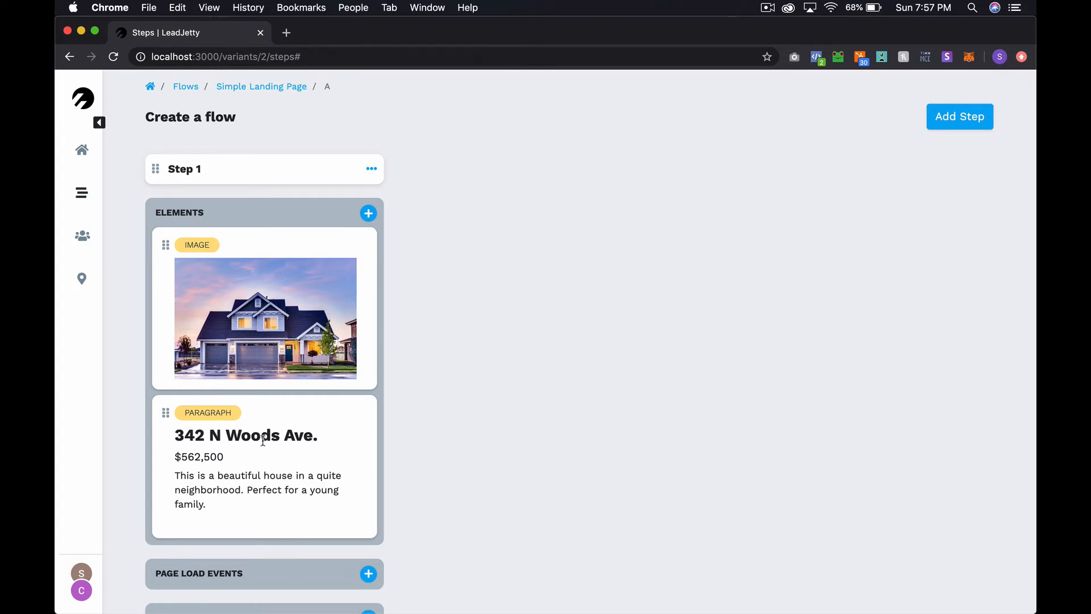
Add an Email field and a First name field to Step 1
click(368, 214)
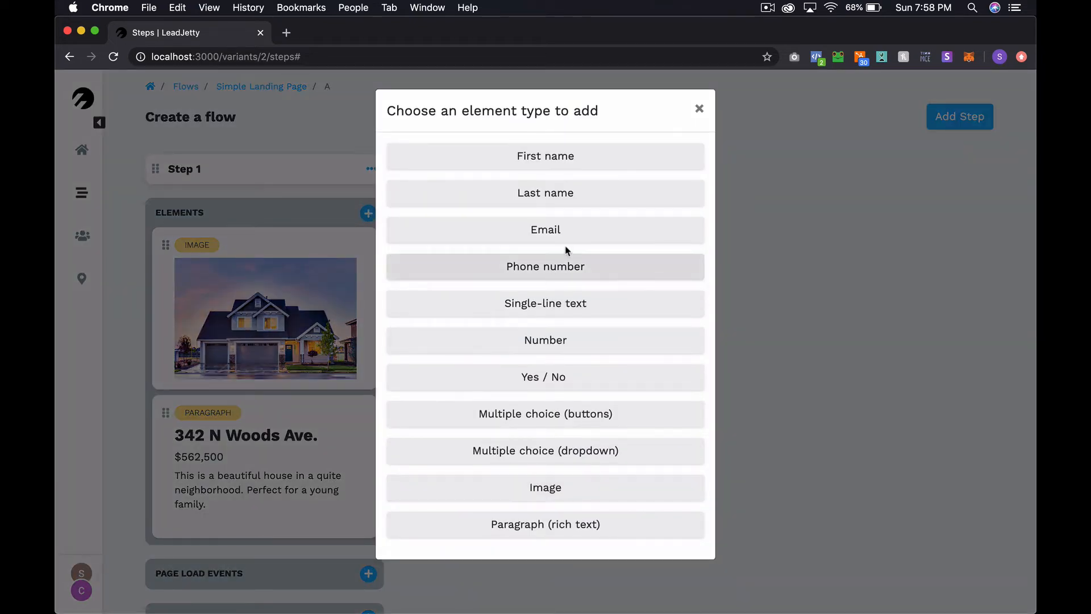
click(567, 241)
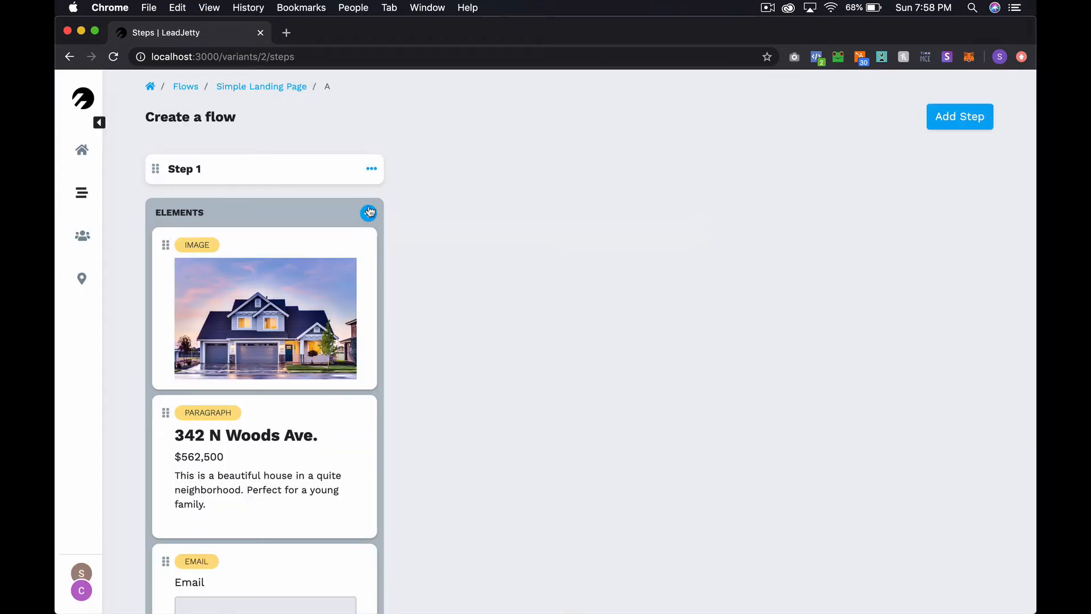
click(369, 213)
click(586, 163)
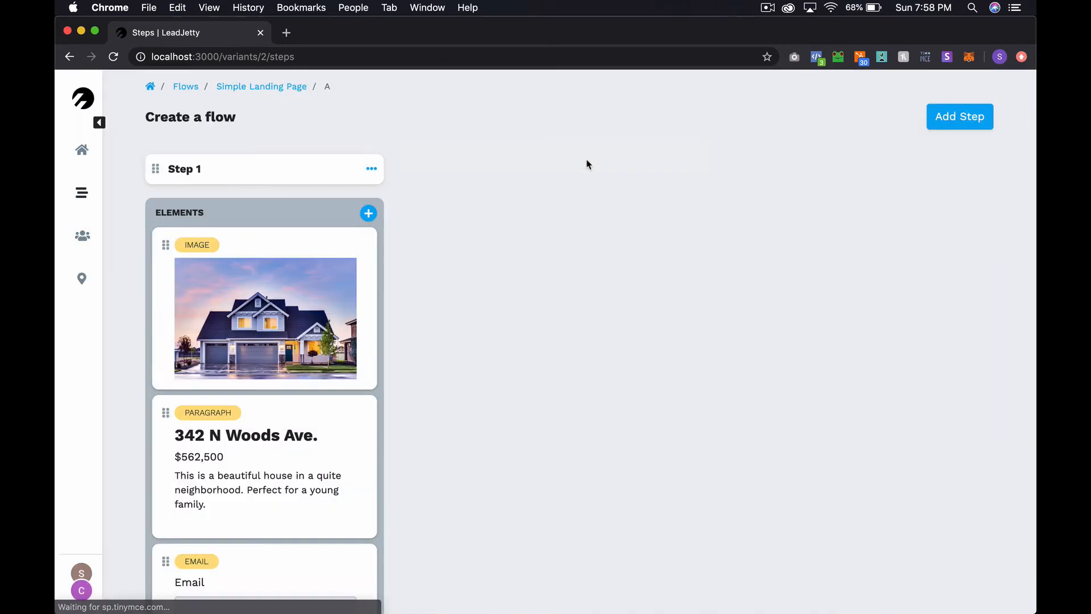
Move the First name field above Email and review its label settings
scroll(346, 463, down, 5)
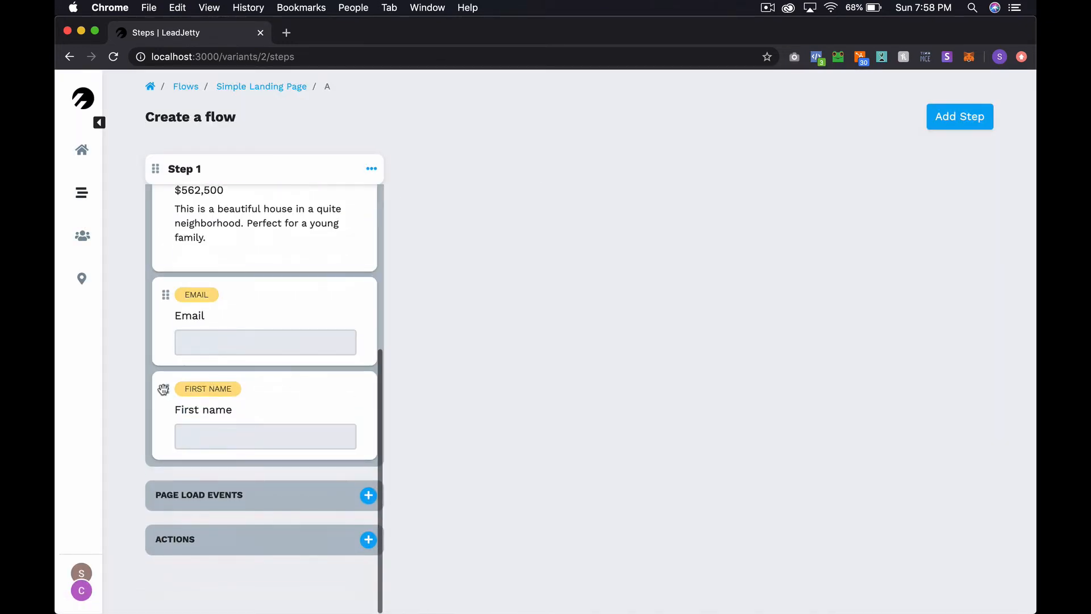
mouse_move(164, 389)
mouse_down()
mouse_move(161, 324)
mouse_move(163, 419)
mouse_move(165, 378)
mouse_up()
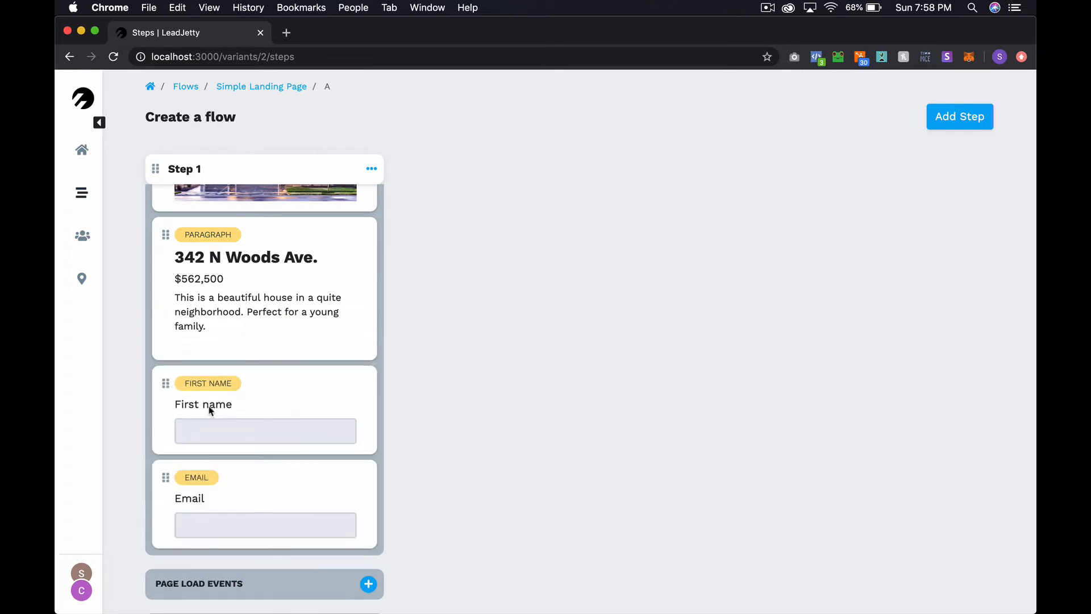
click(294, 391)
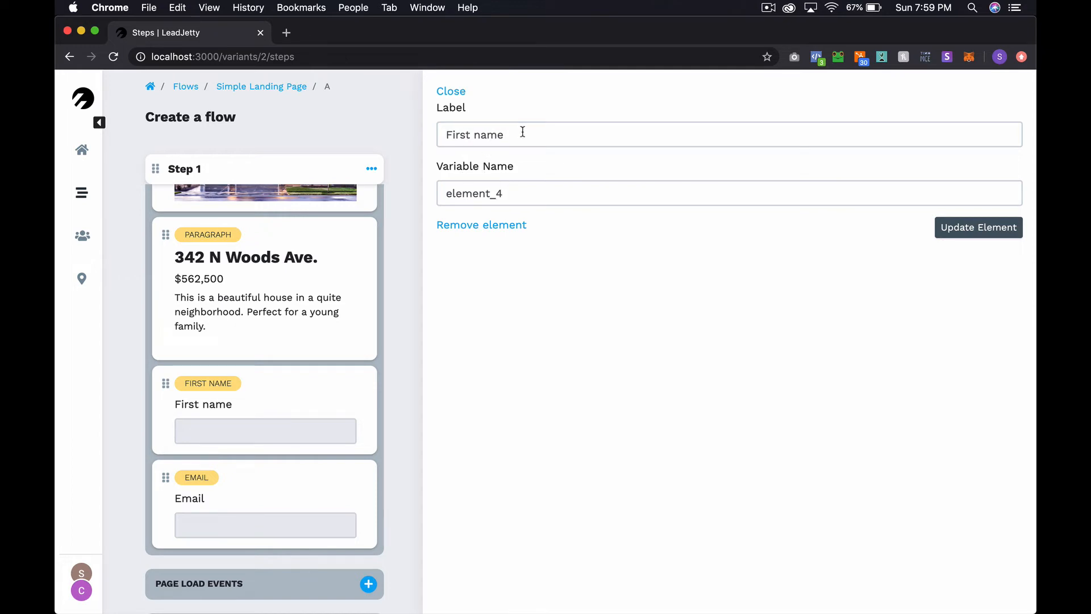
drag(522, 131, 441, 132)
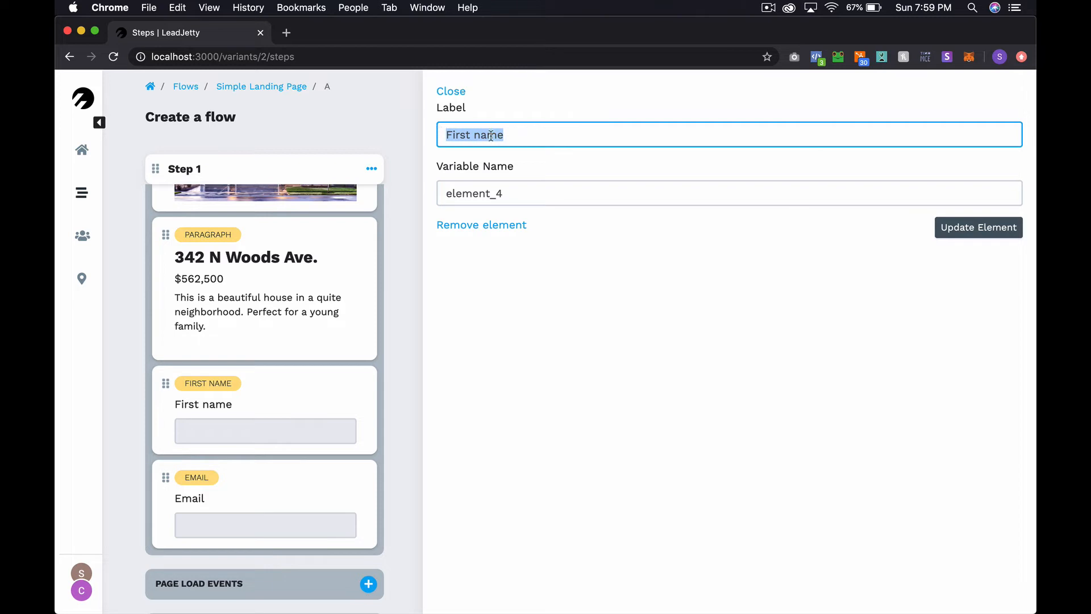
click(455, 93)
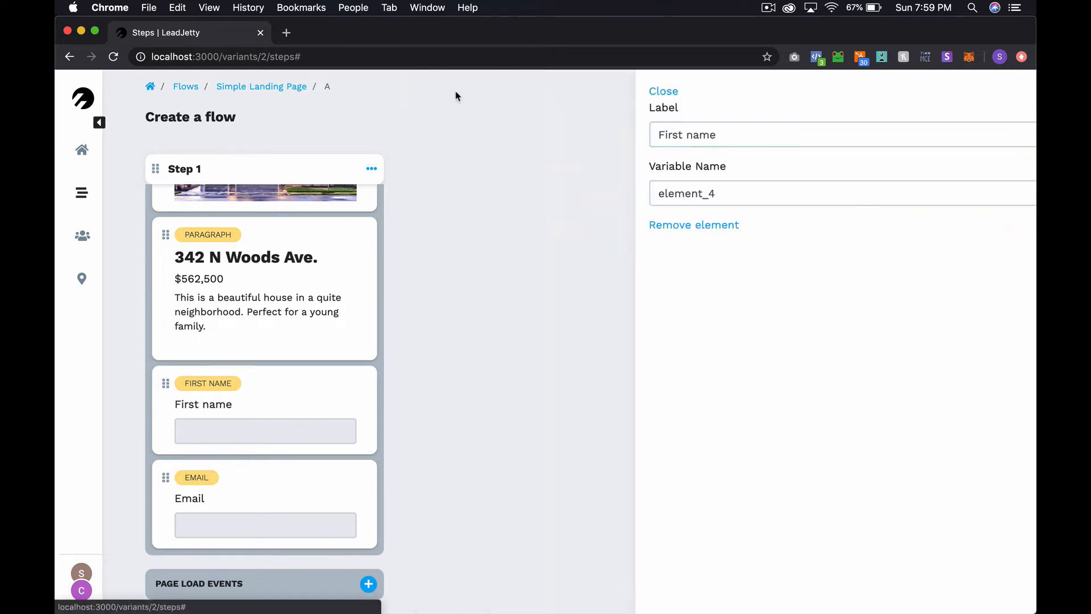
scroll(458, 397, down, 2)
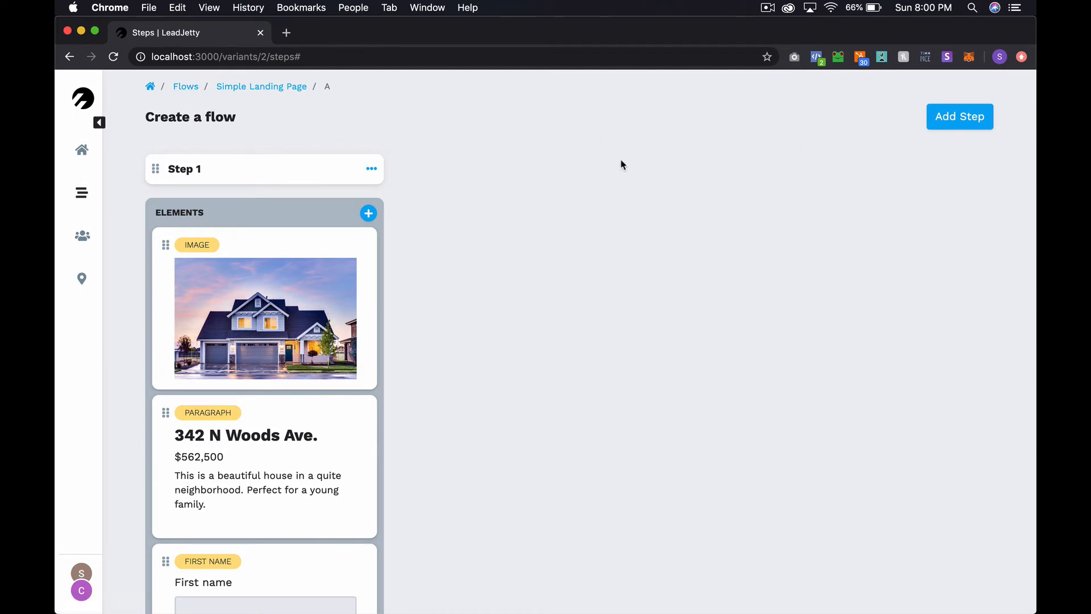
Preview Simple Landing Page live in a new tab, then switch back to the Flows list
click(186, 87)
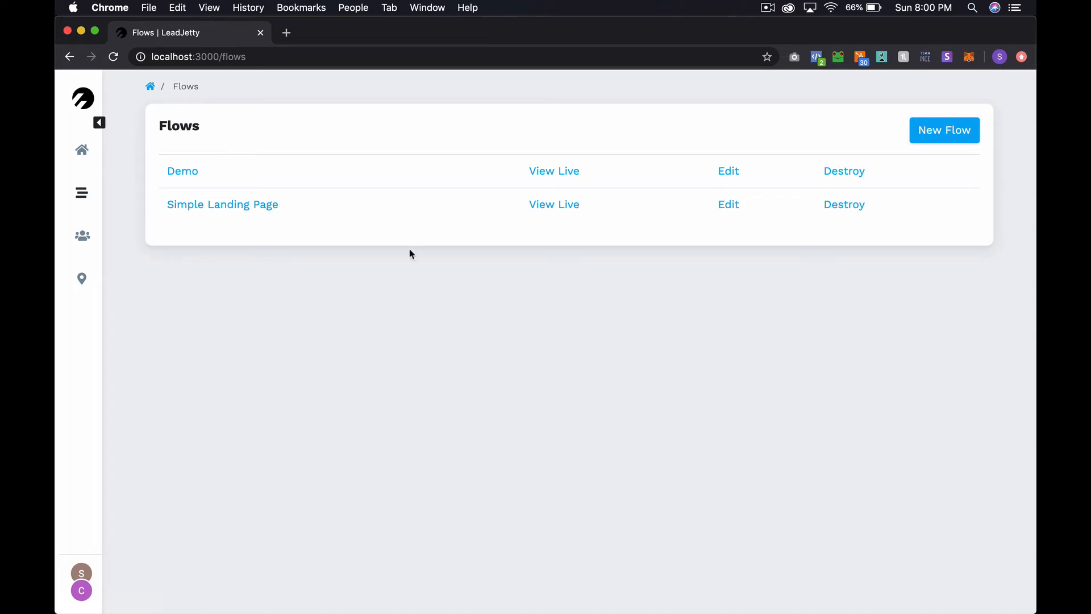
click(556, 204)
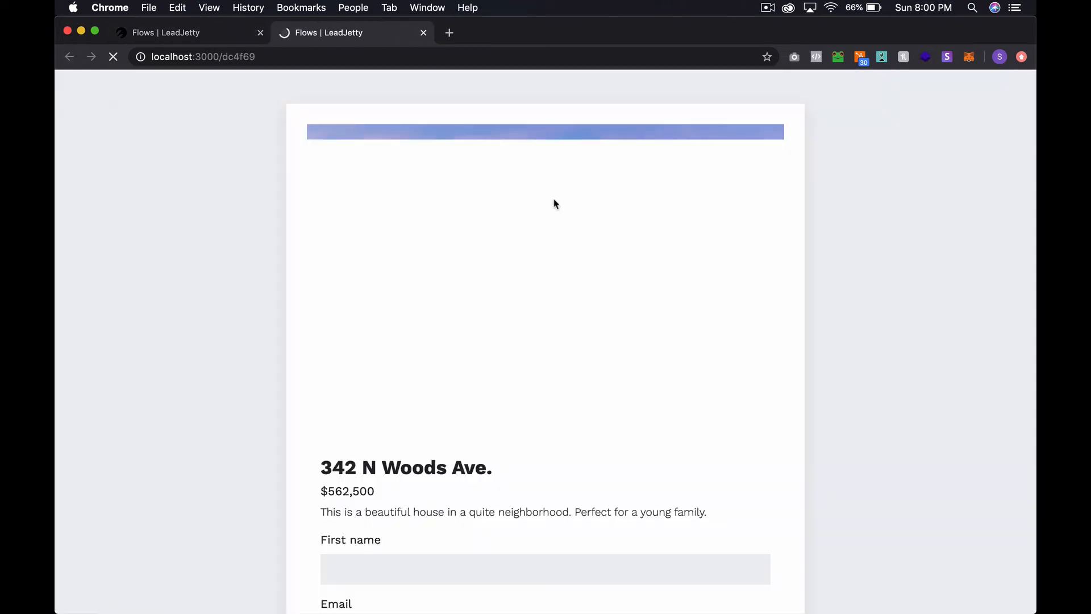
scroll(549, 421, down, 3)
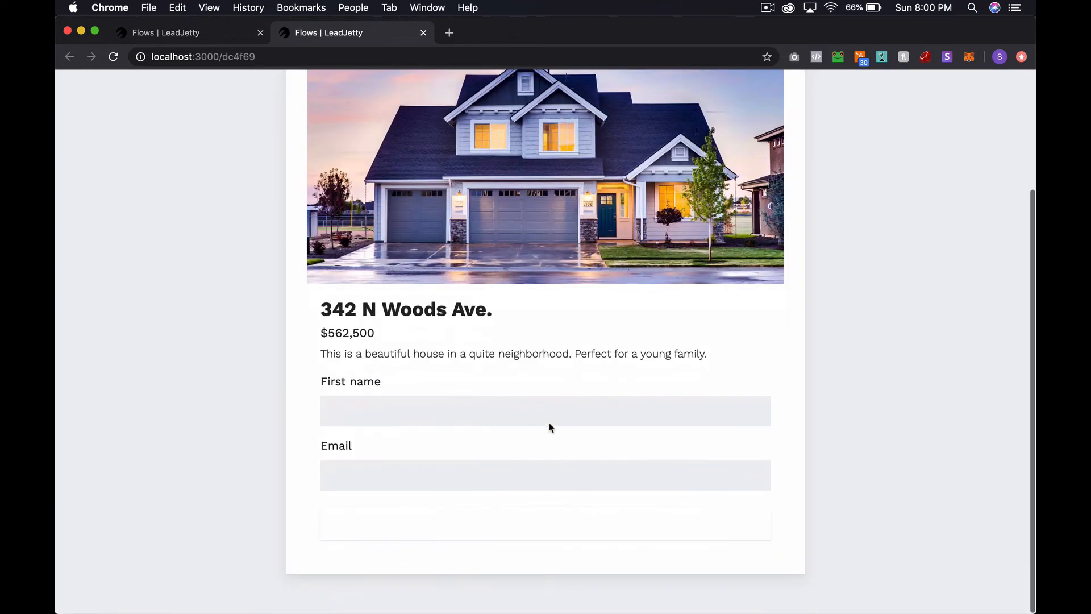
scroll(549, 422, up, 3)
scroll(549, 422, down, 3)
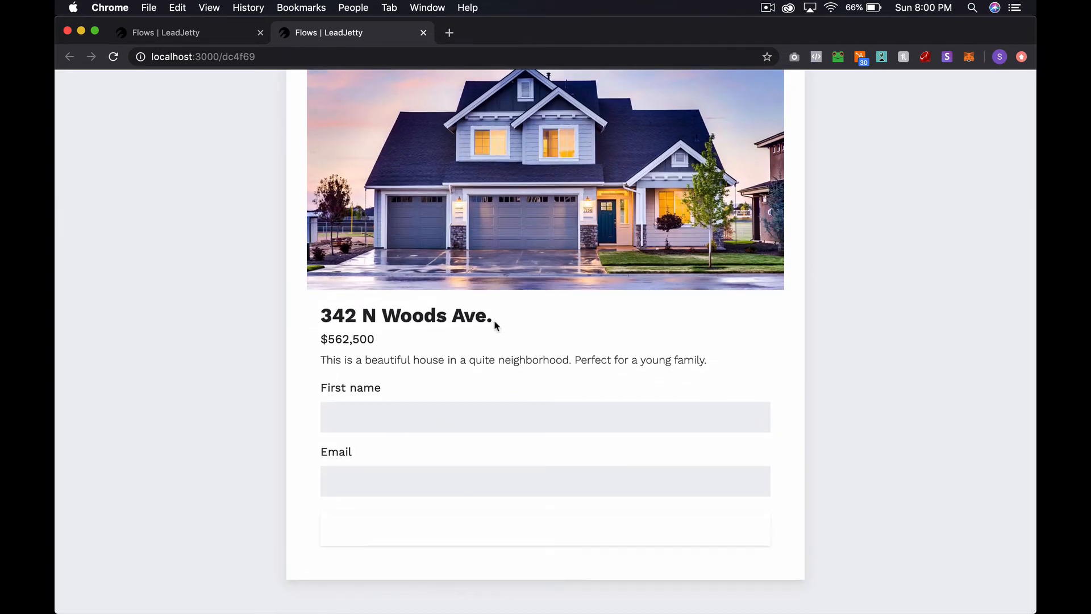
scroll(494, 321, up, 3)
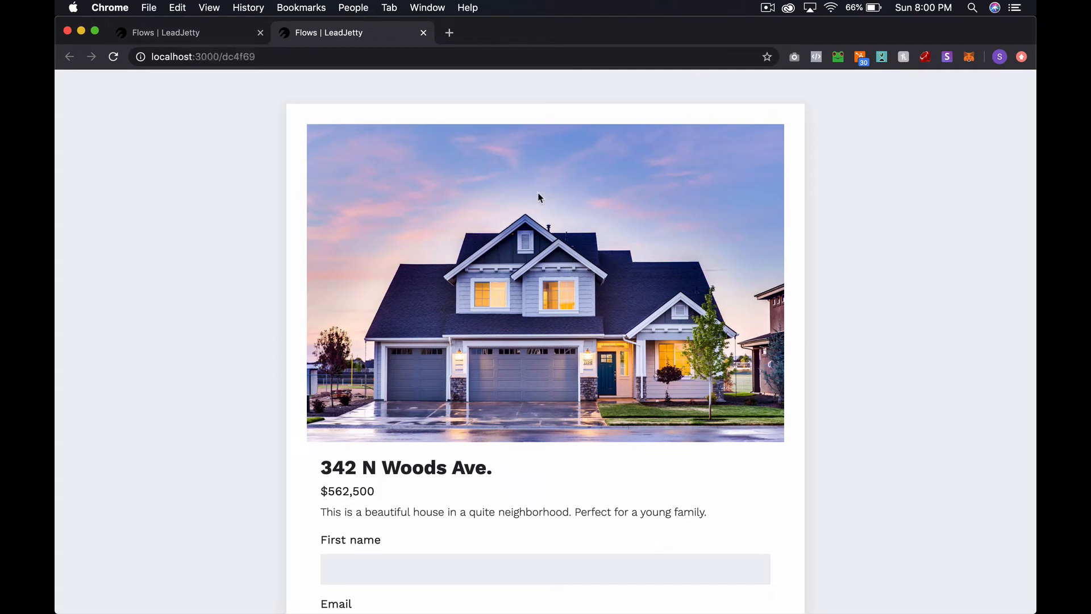
click(176, 35)
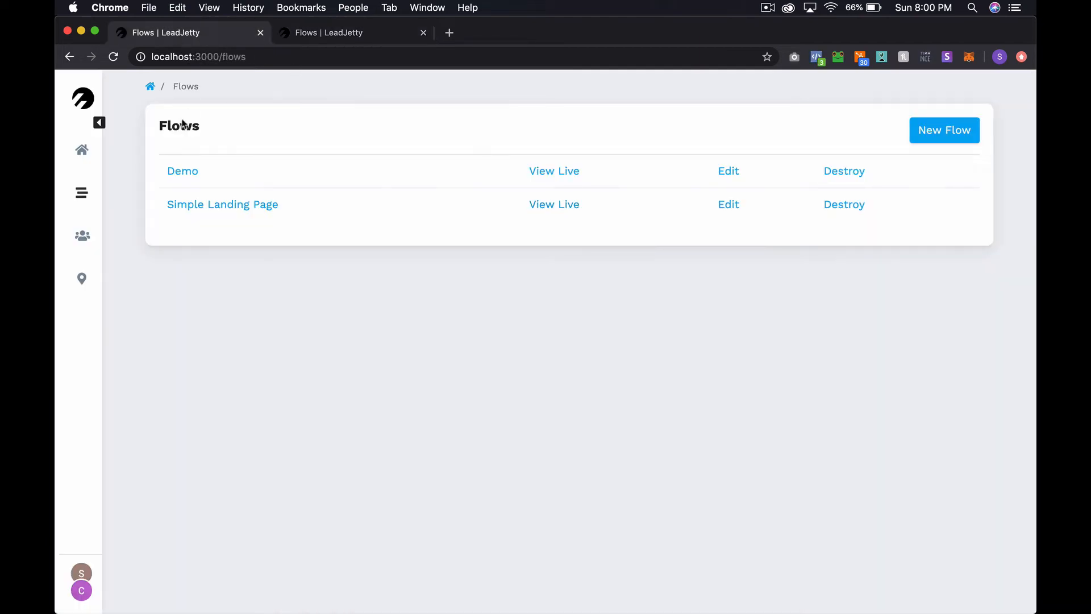
In the Simple Landing Page variant A, set Step 1's submit button text to 'See This House' and save
click(217, 205)
click(172, 180)
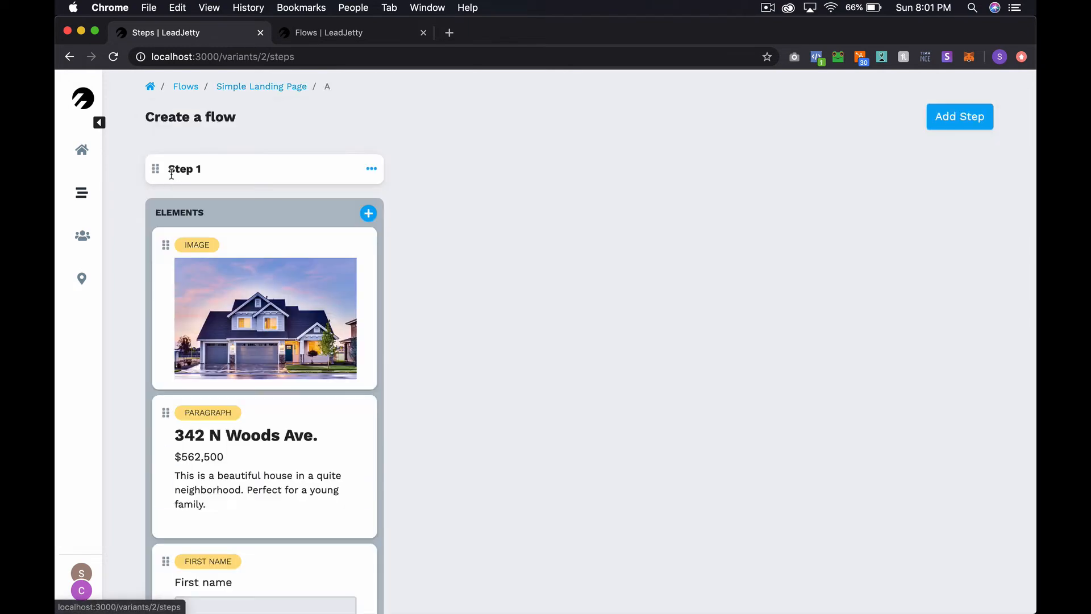
click(371, 171)
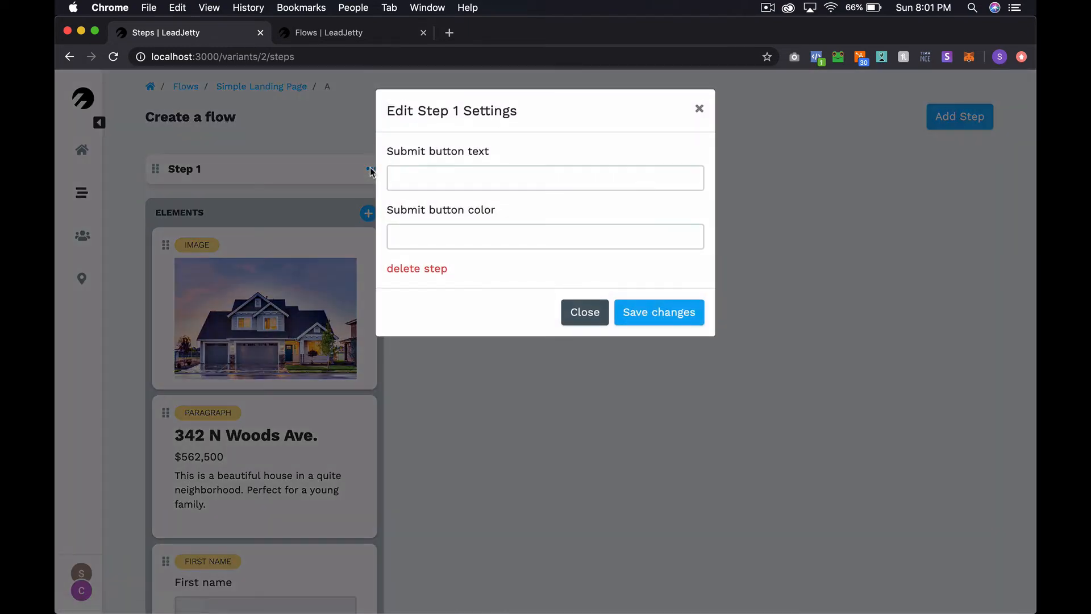
click(467, 174)
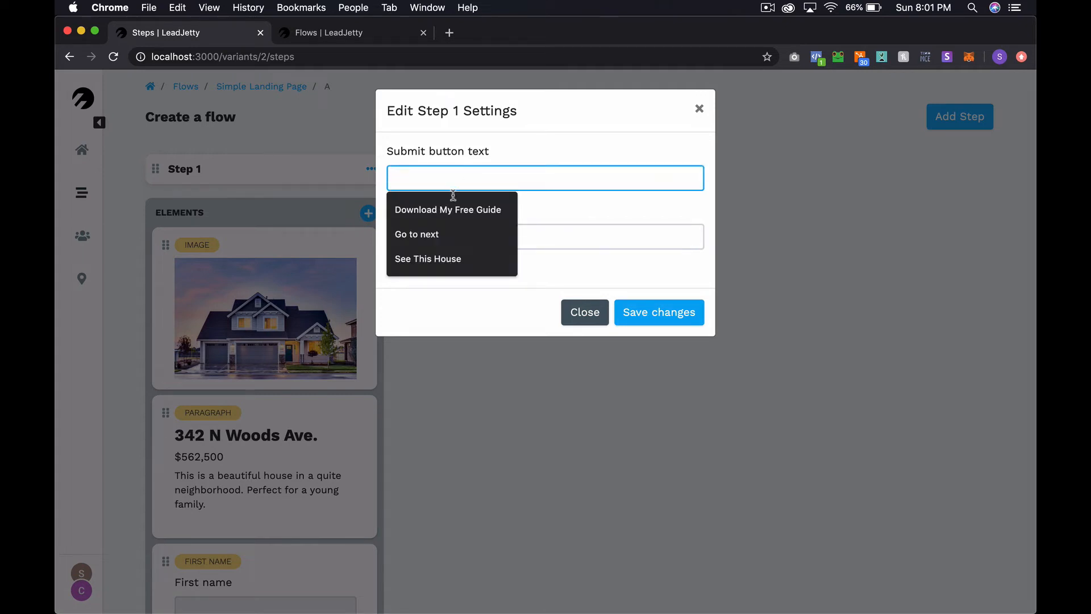
click(431, 262)
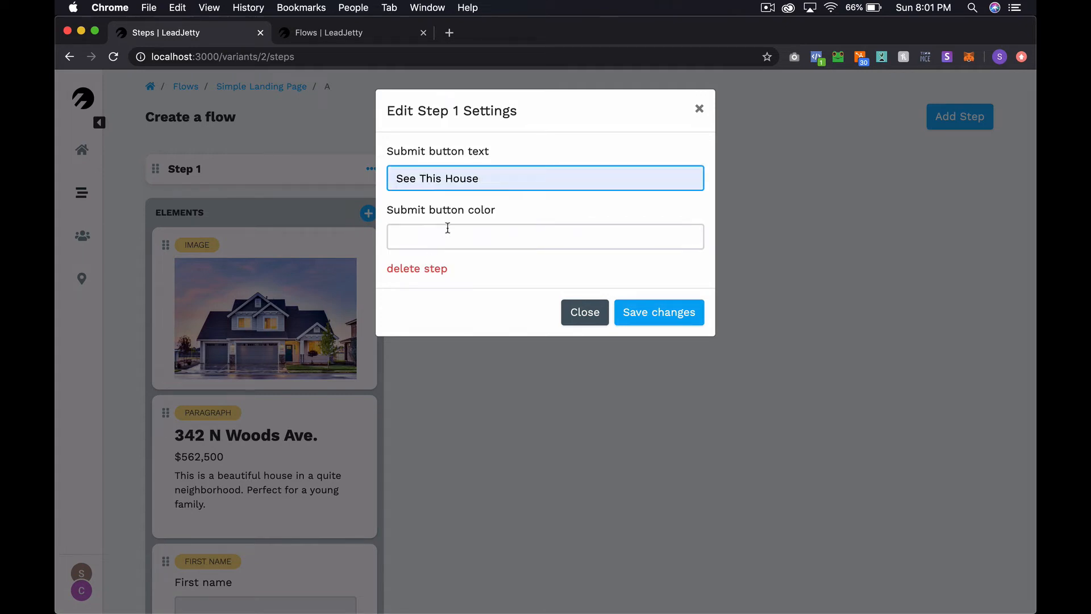
click(544, 233)
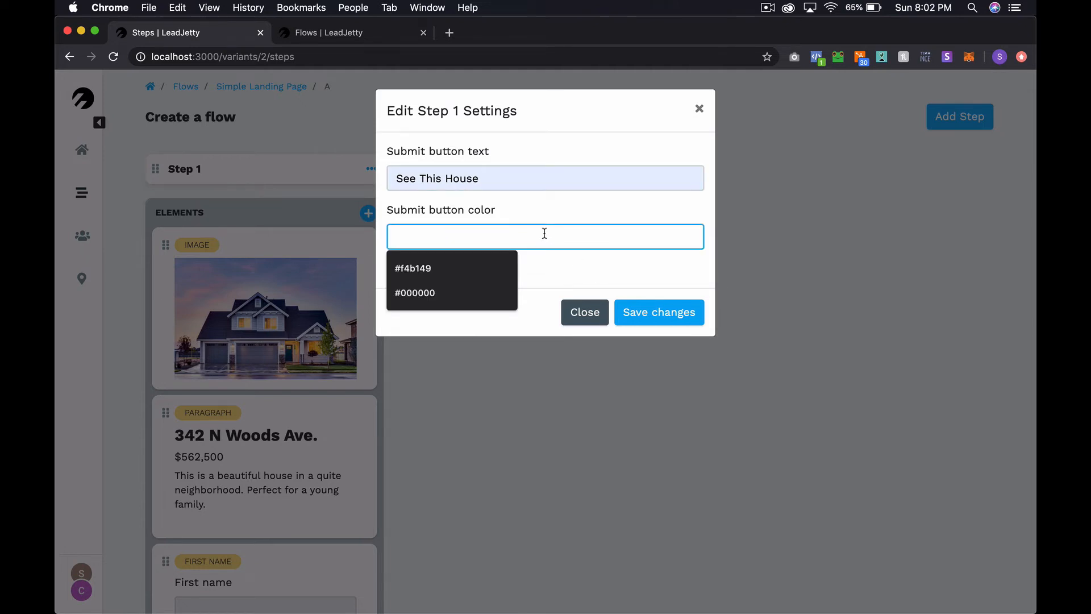
text(FFFFFF)
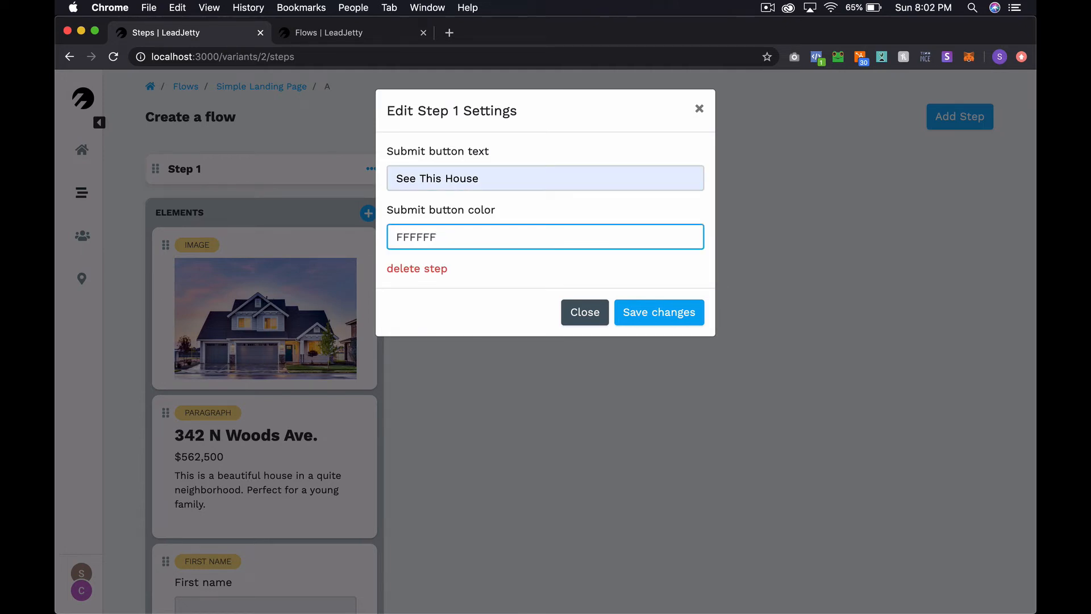
key(Return)
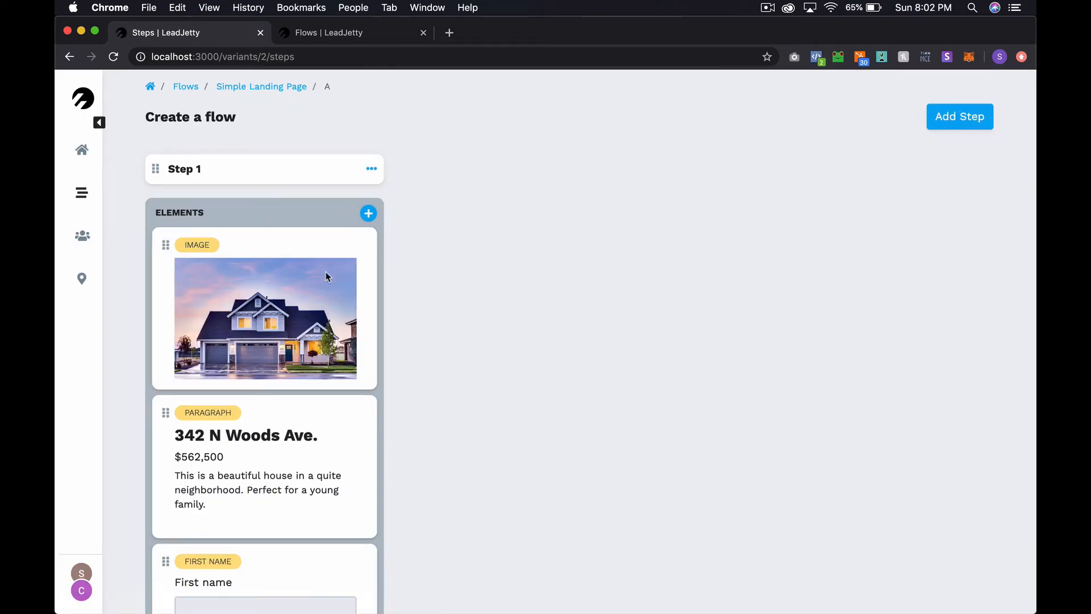
Reopen Step 1's settings, give the submit button orange colour FFAB4A, and save the changes
scroll(377, 298, down, 5)
scroll(377, 297, up, 5)
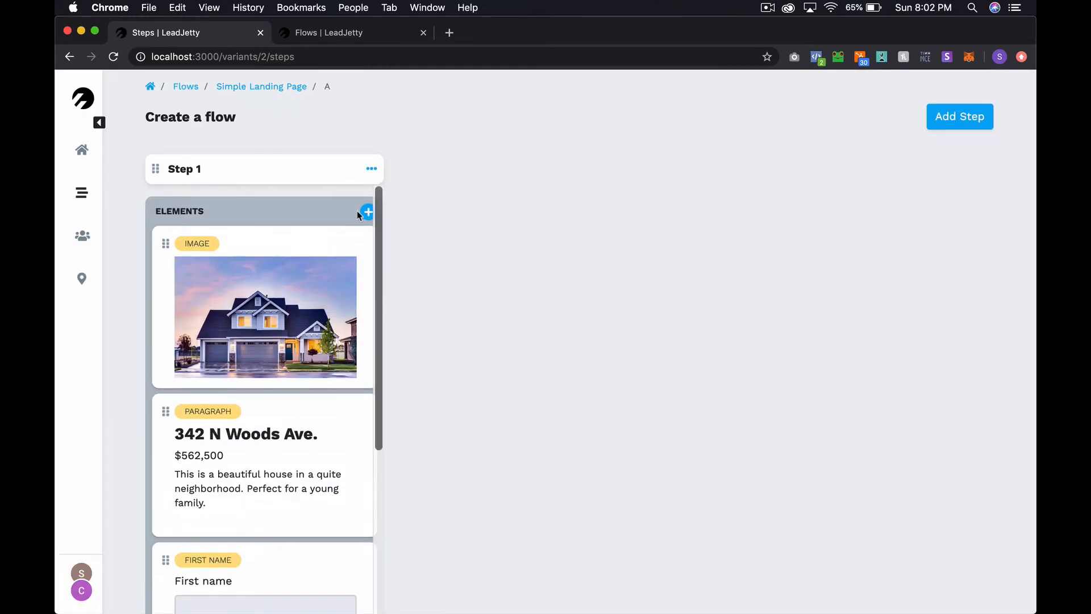
click(371, 169)
click(466, 238)
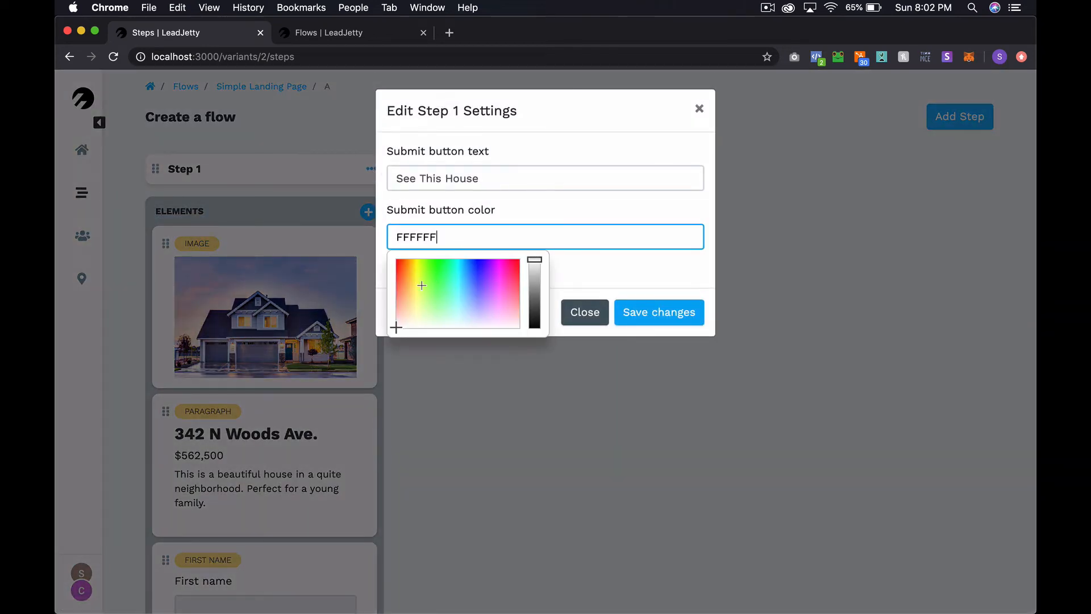
drag(407, 300, 407, 278)
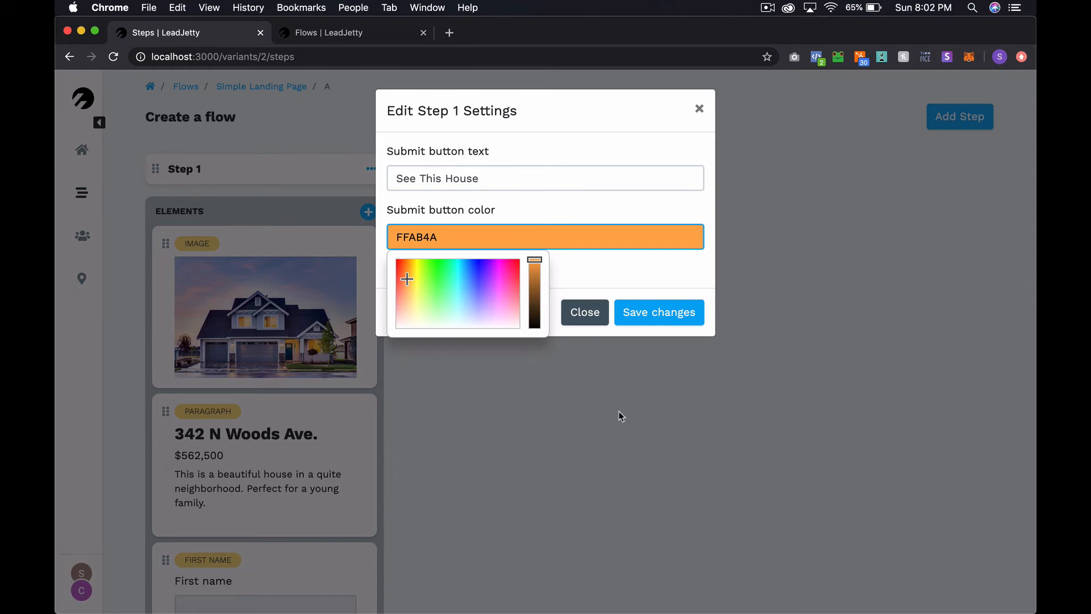
click(683, 320)
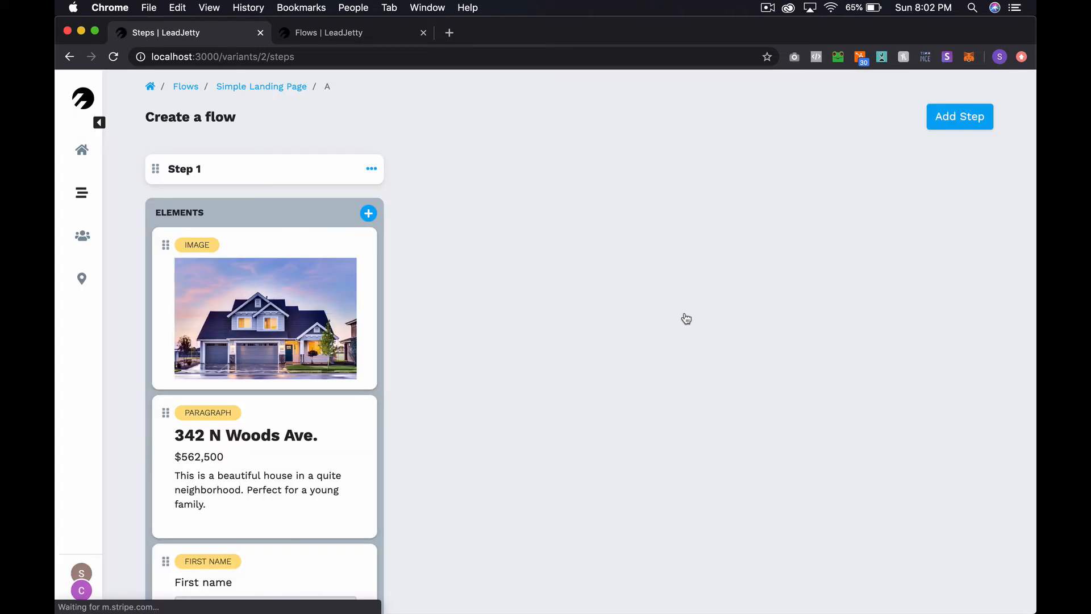
Check the orange See This House button on the live page, then preview it at iPhone X size
key(ctrl+Tab)
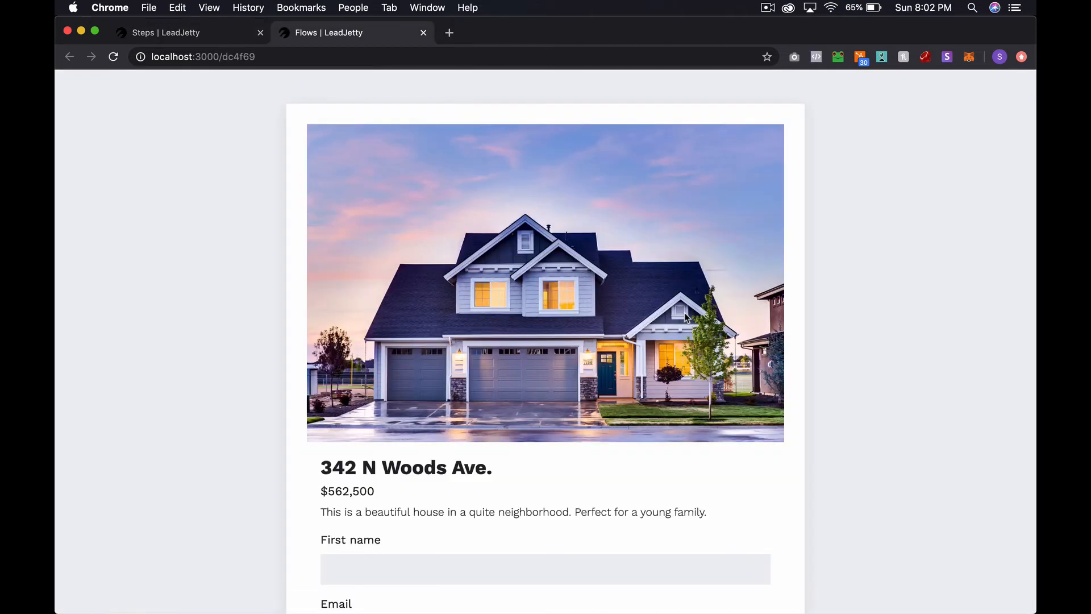
scroll(433, 463, down, 5)
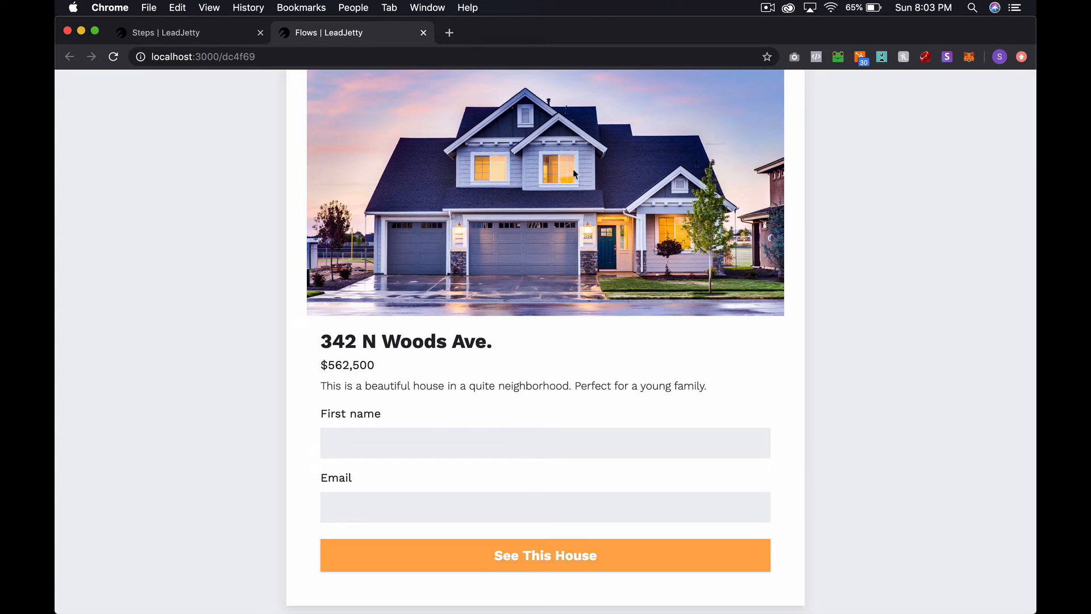
scroll(619, 353, up, 4)
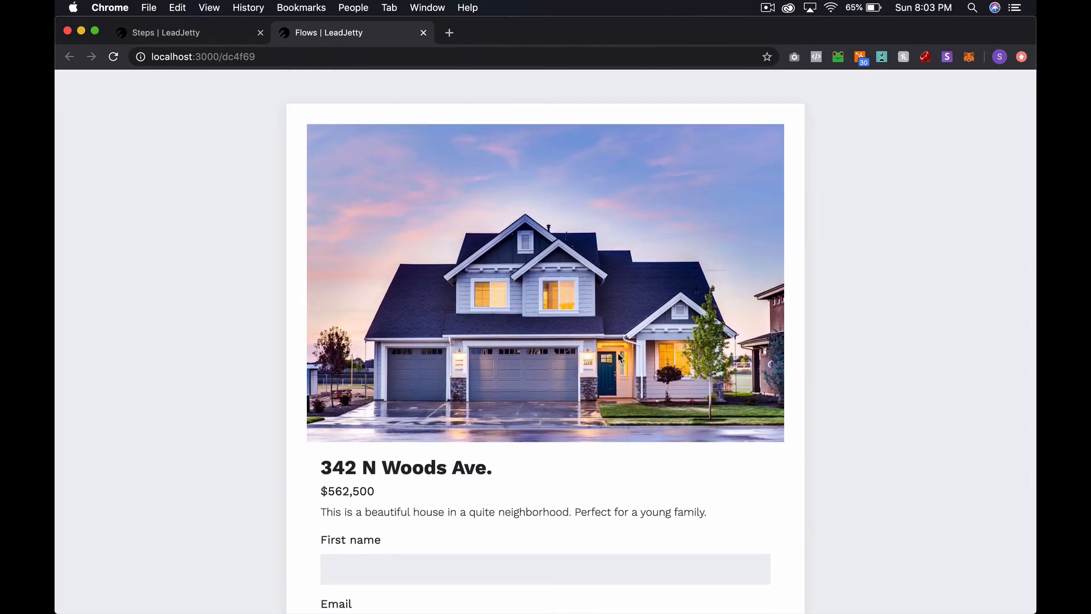
key(super+alt+j)
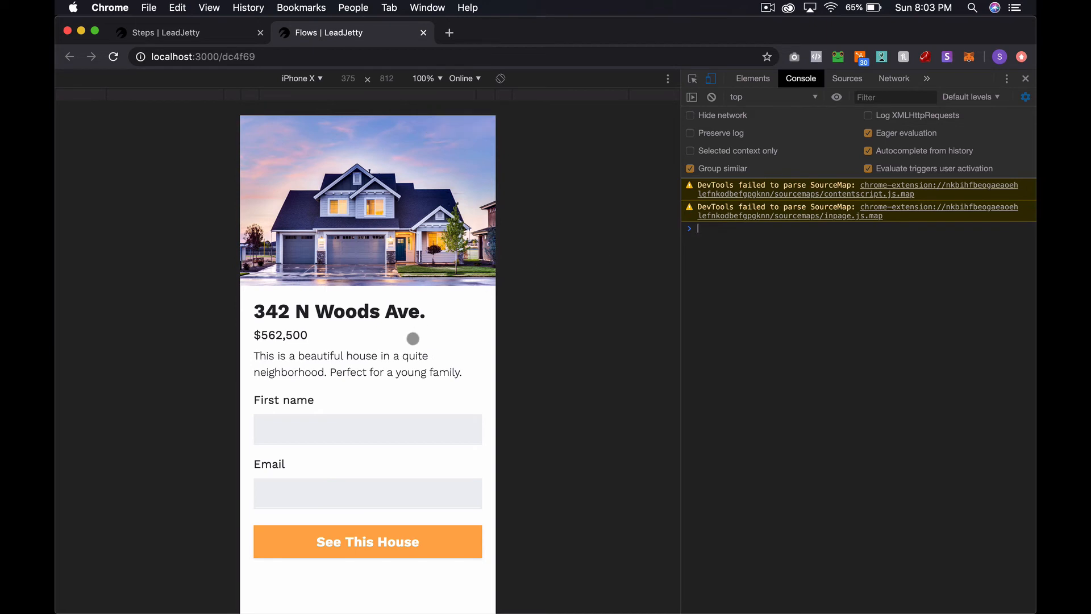
scroll(413, 339, down, 1)
scroll(413, 338, up, 1)
Return to the Step 1 flow editor and scroll the Elements list down to Actions
click(868, 508)
key(ctrl+shift+Tab)
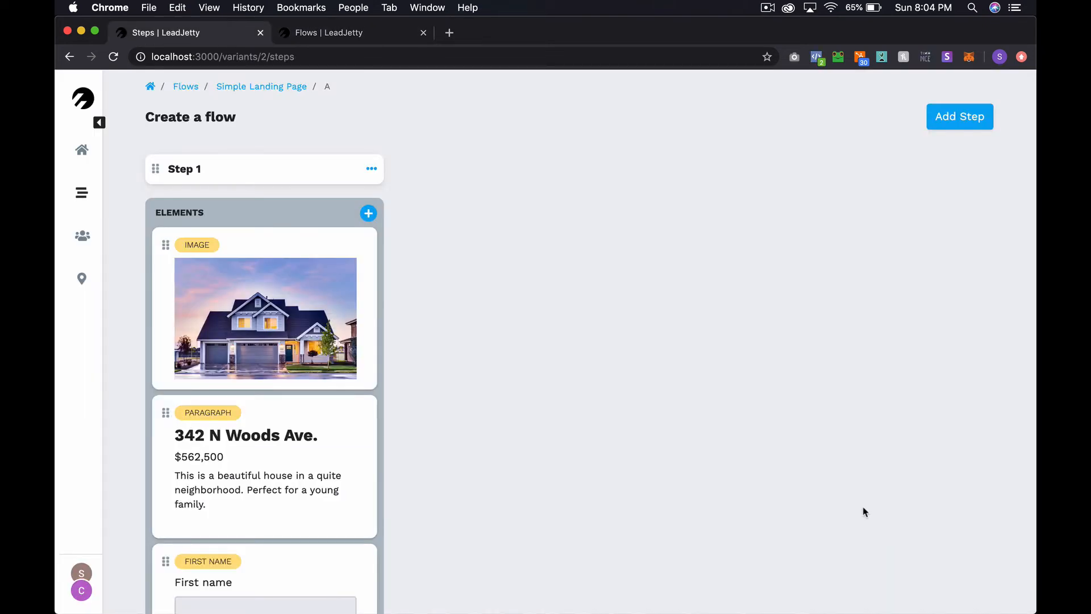
scroll(331, 357, down, 5)
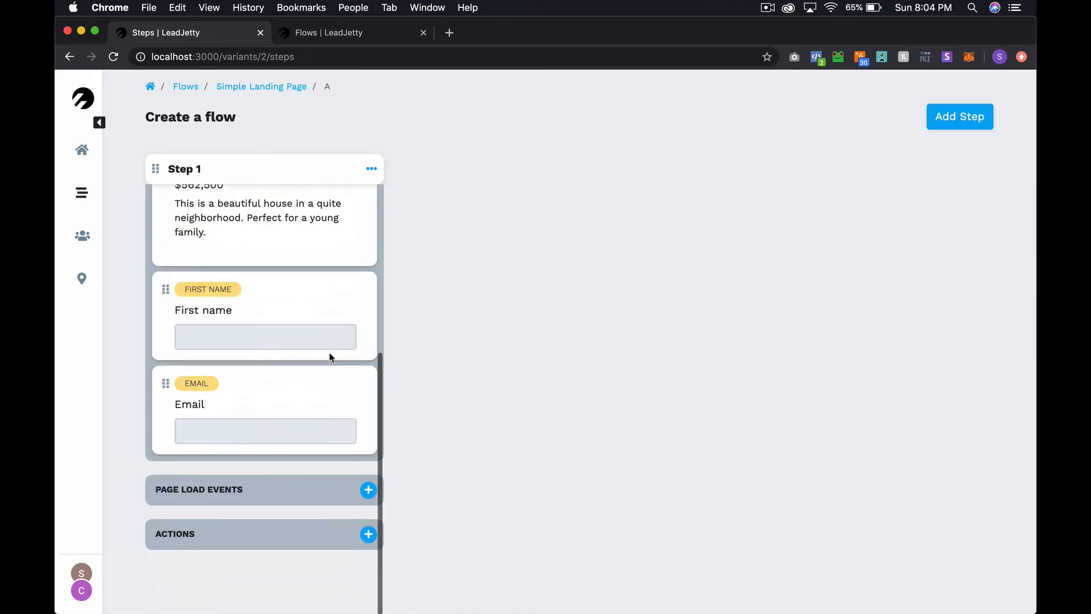
Start a new Step 1 action of type 'add subscriber to a ConvertKit form'
click(369, 534)
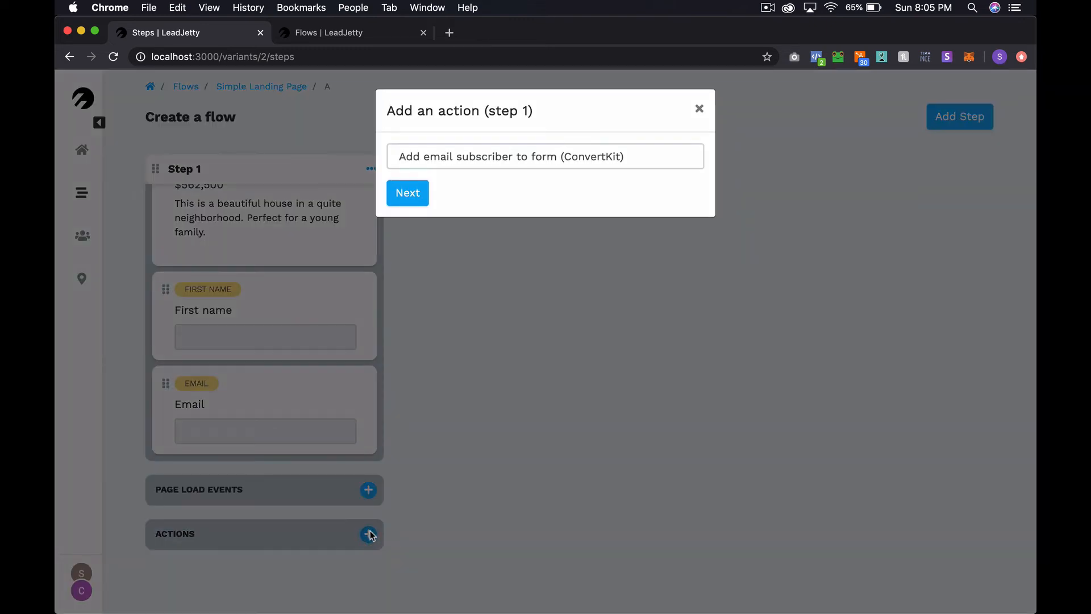
click(555, 159)
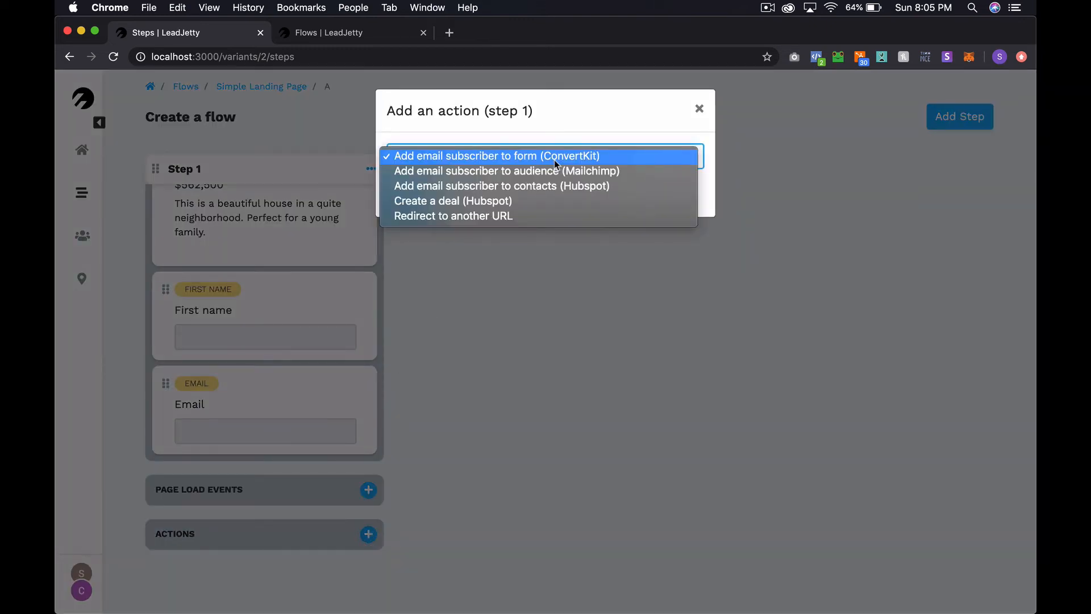
click(589, 124)
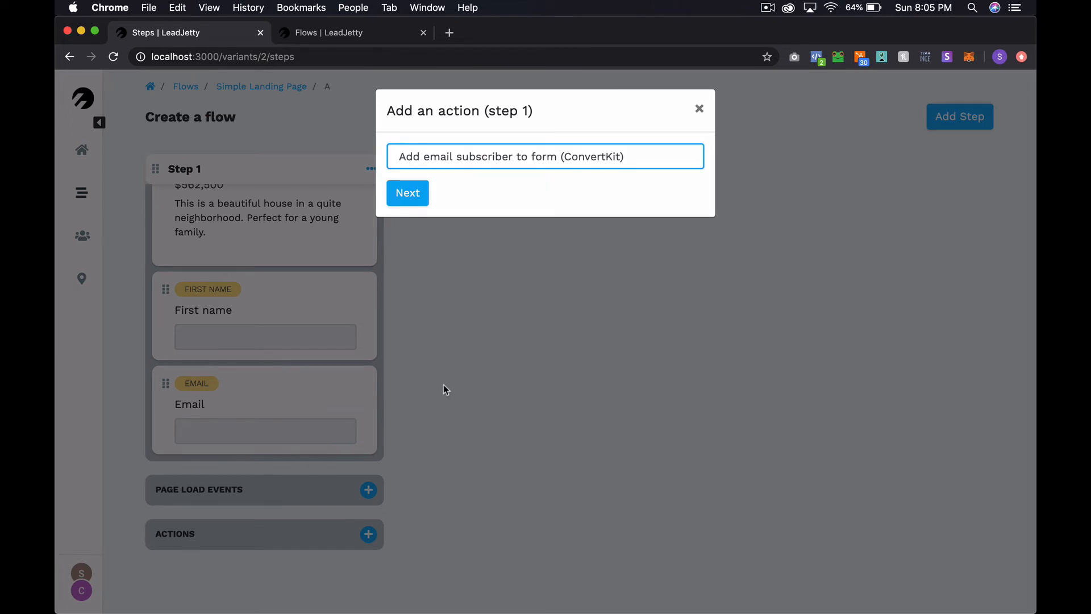
click(536, 160)
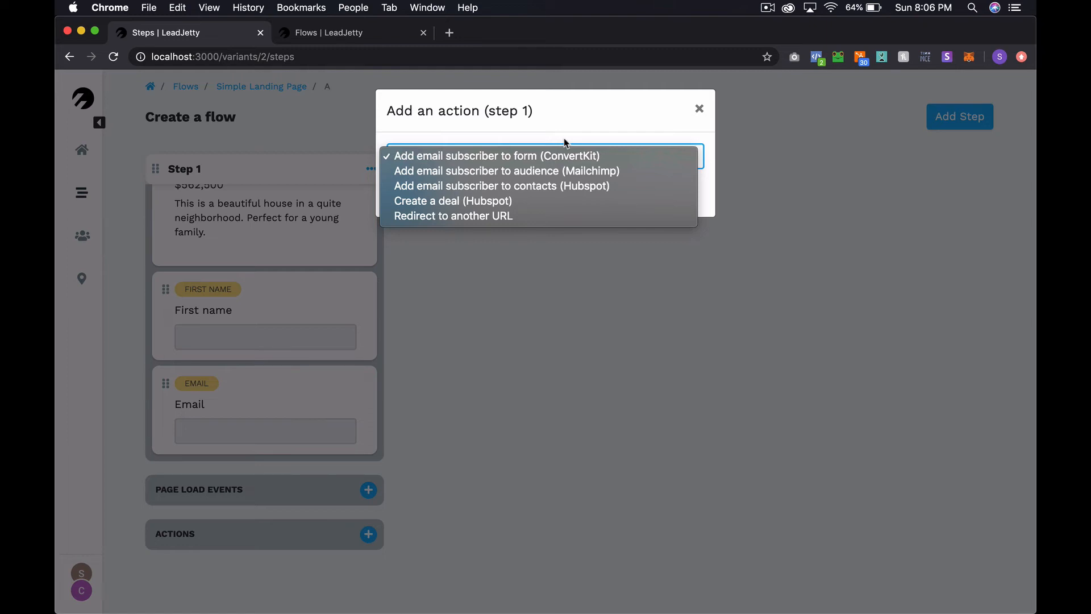
click(520, 154)
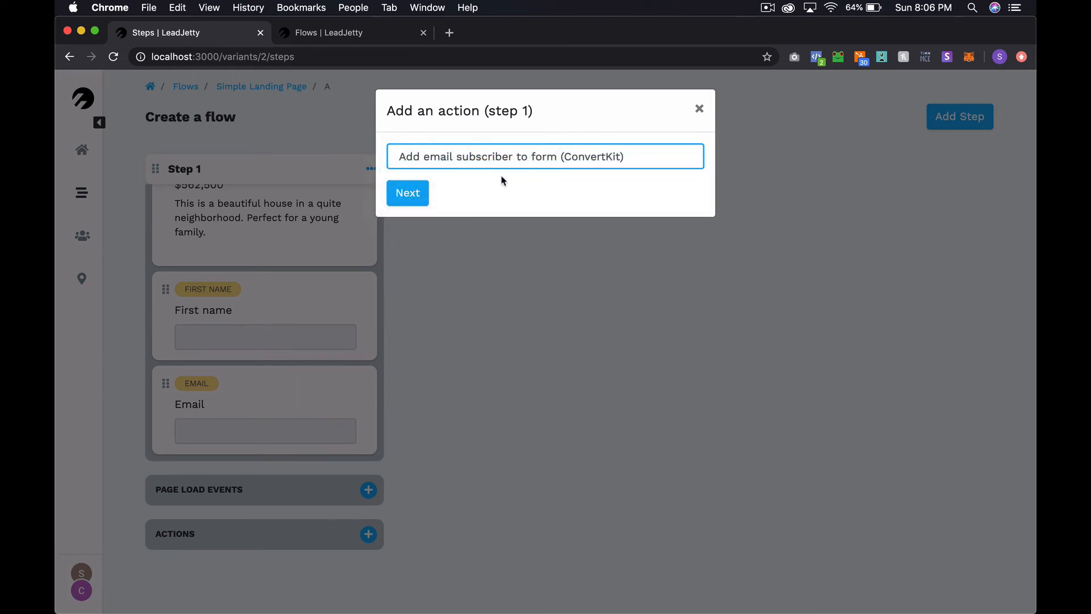
click(425, 198)
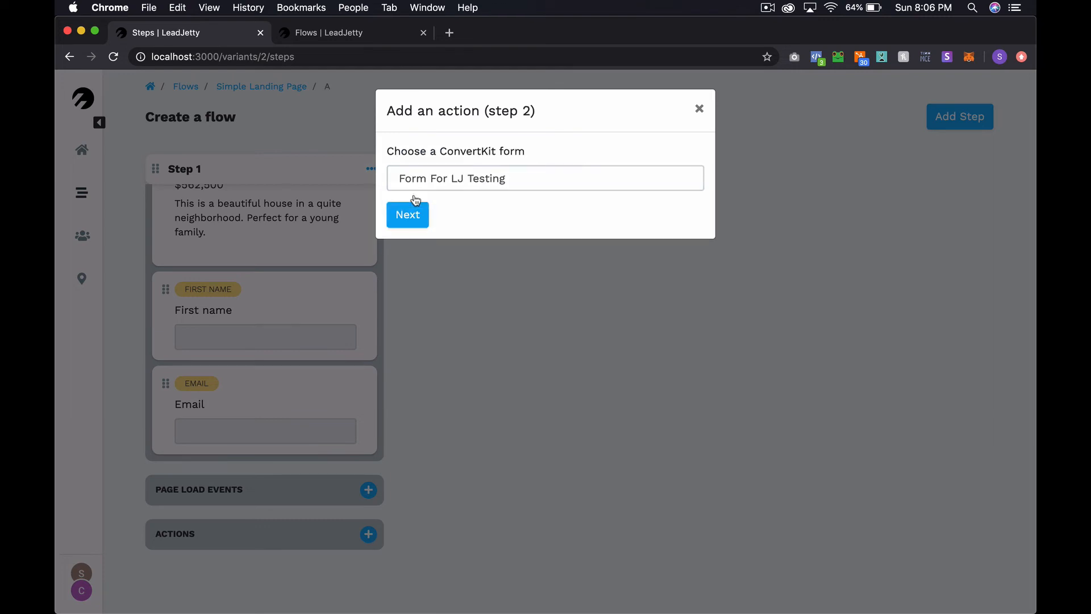
Choose Form For LJ Testing as the ConvertKit form and finish the action setup
click(548, 178)
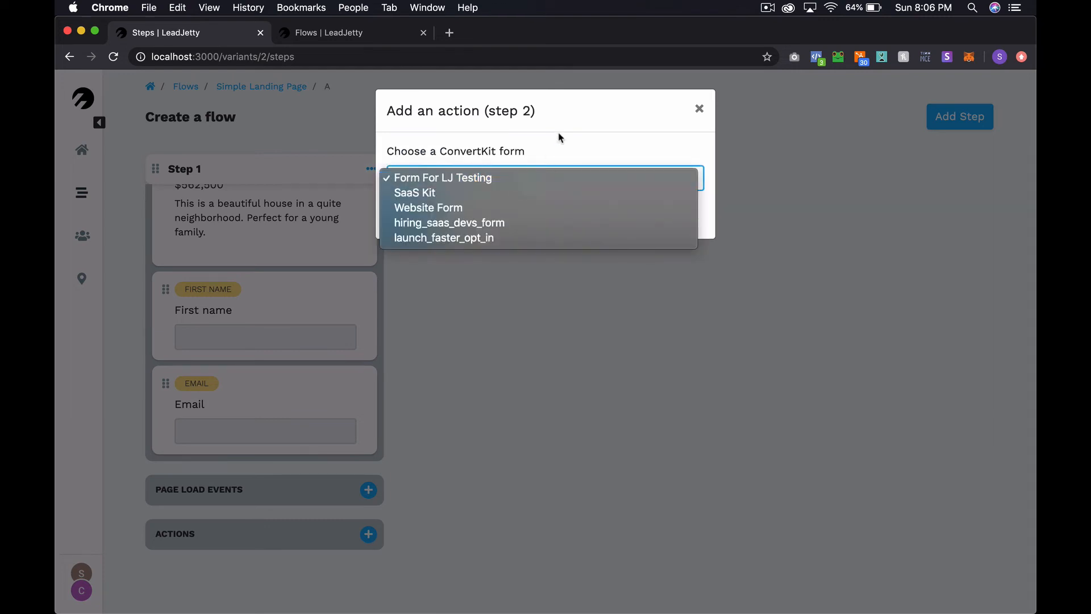
click(510, 176)
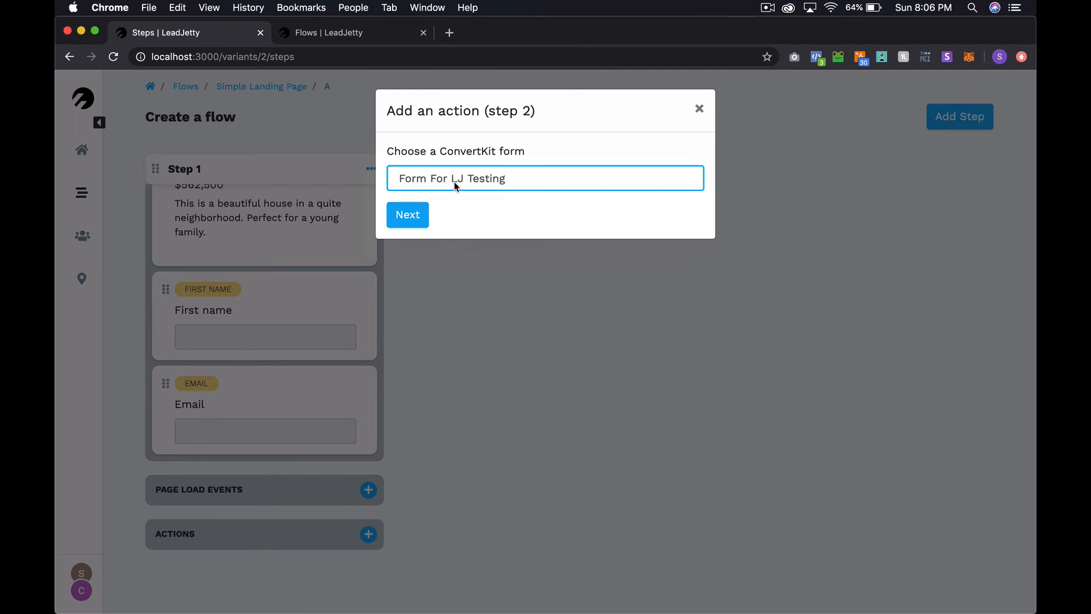
click(415, 216)
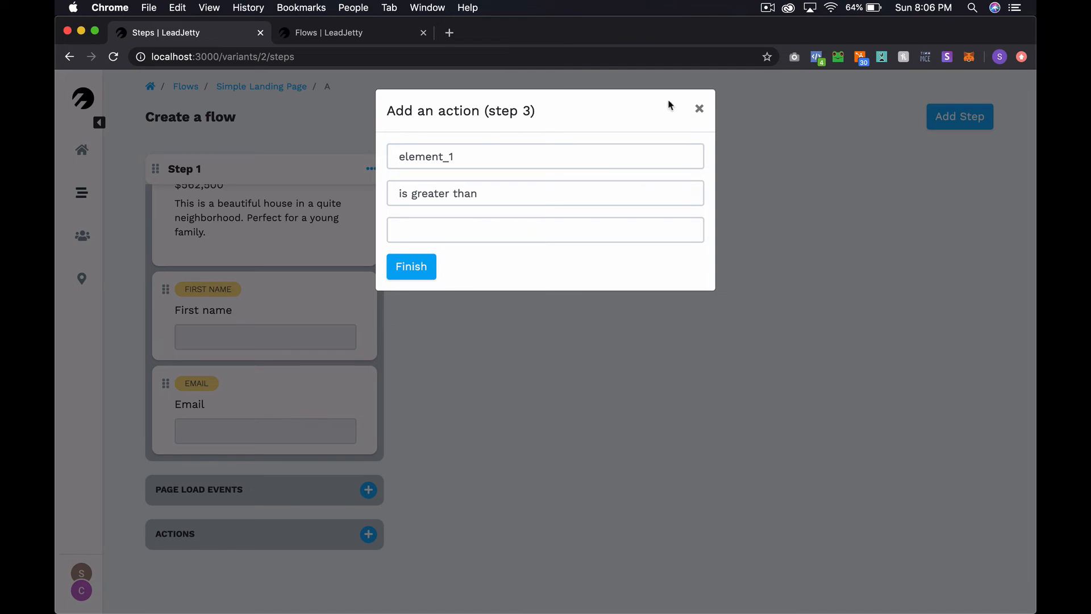
click(699, 109)
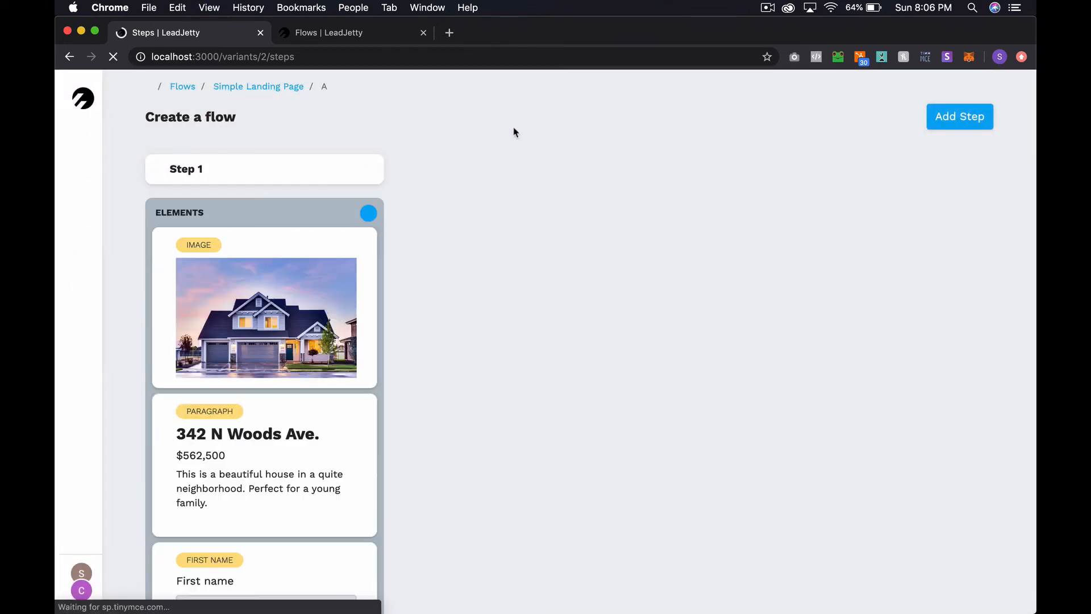
scroll(272, 338, down, 5)
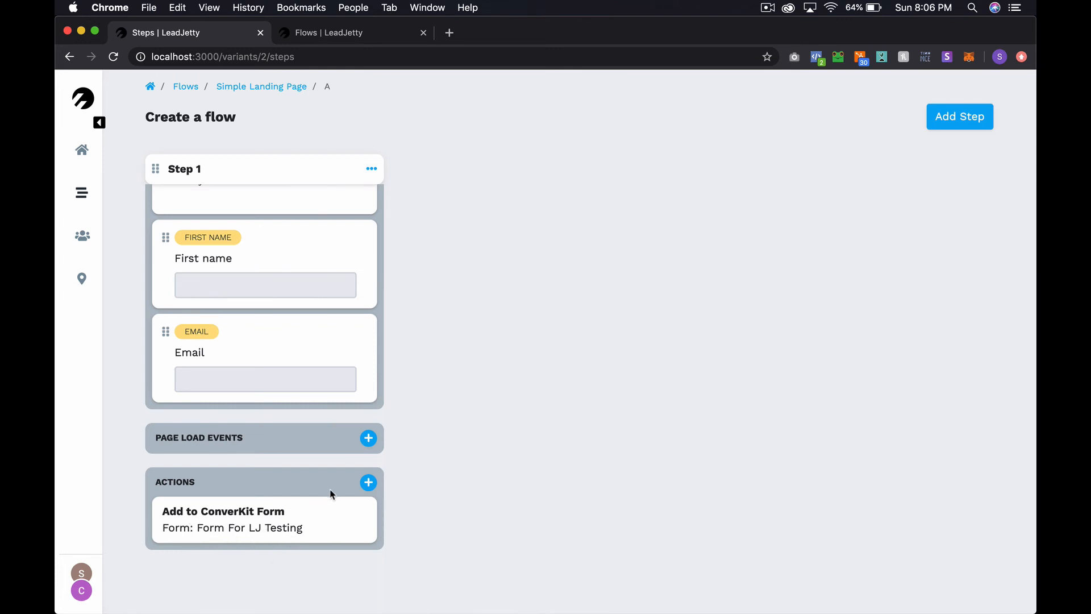
click(370, 482)
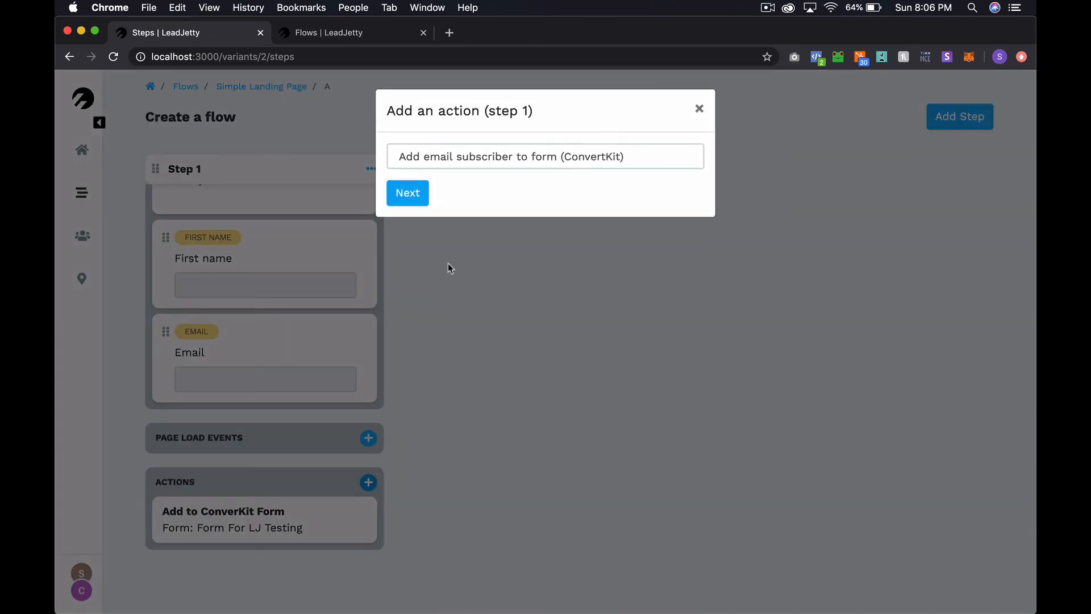
click(523, 161)
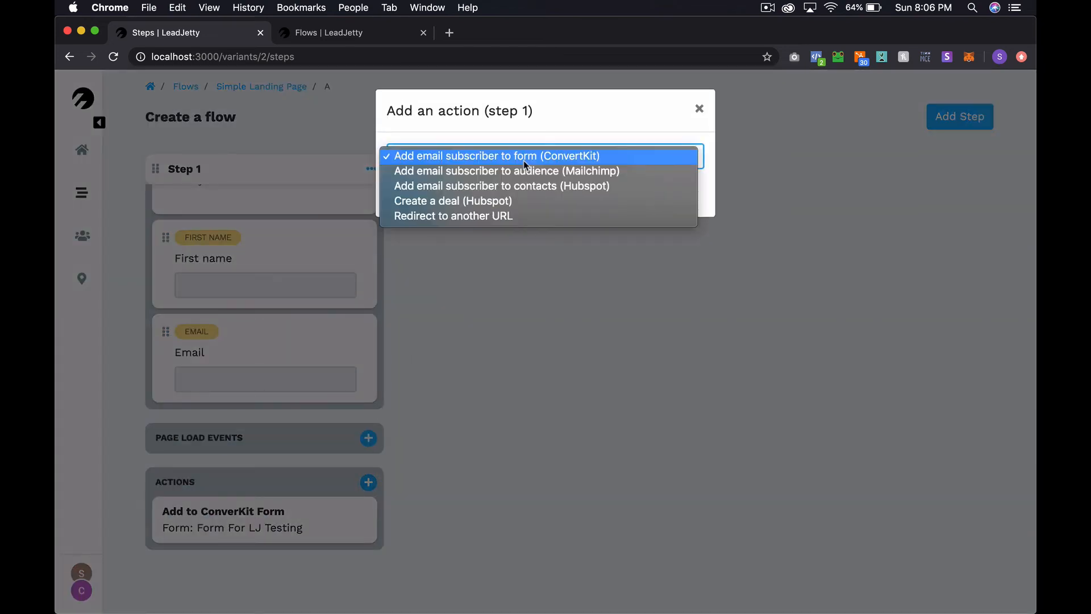
click(462, 218)
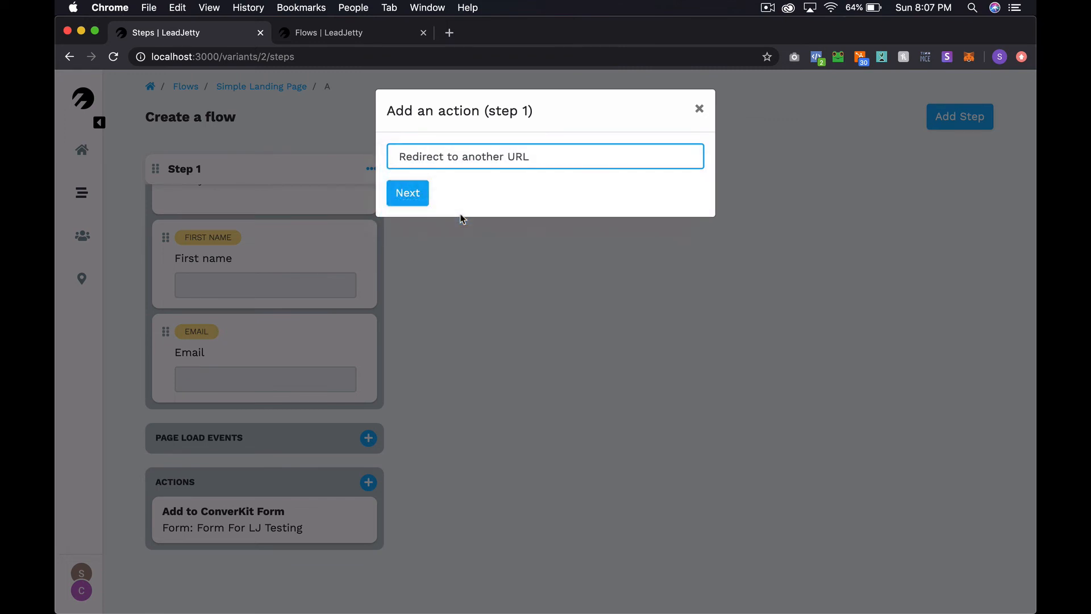
click(413, 193)
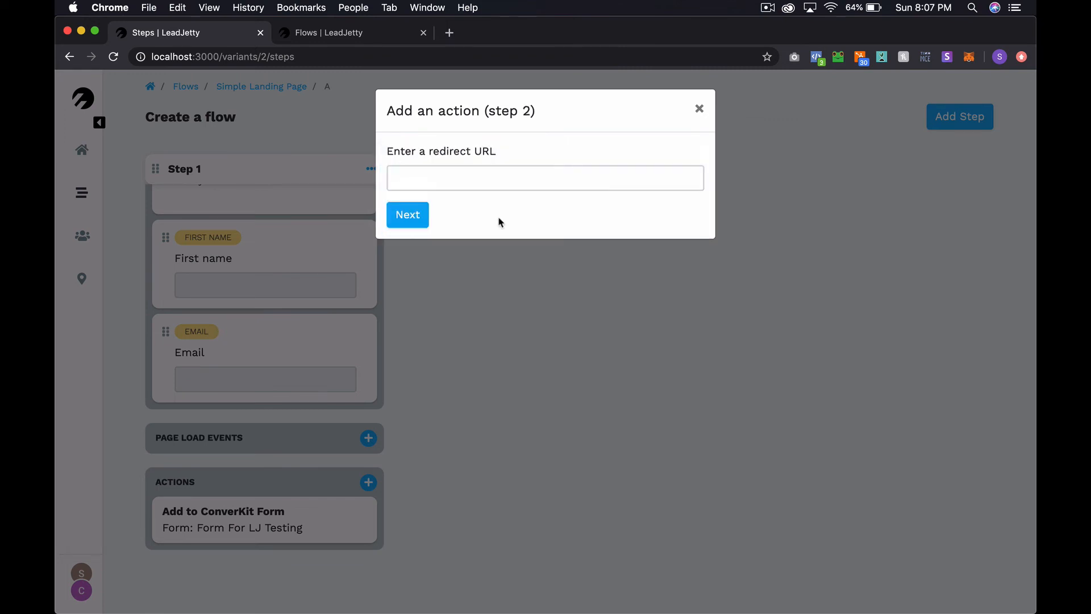
click(473, 182)
text(https://)
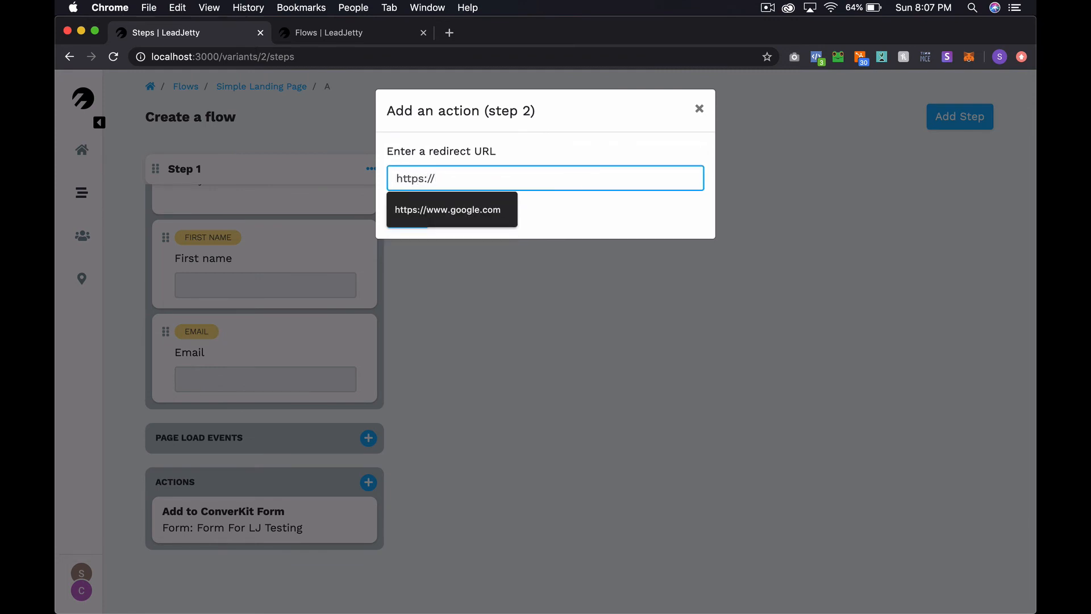
click(475, 211)
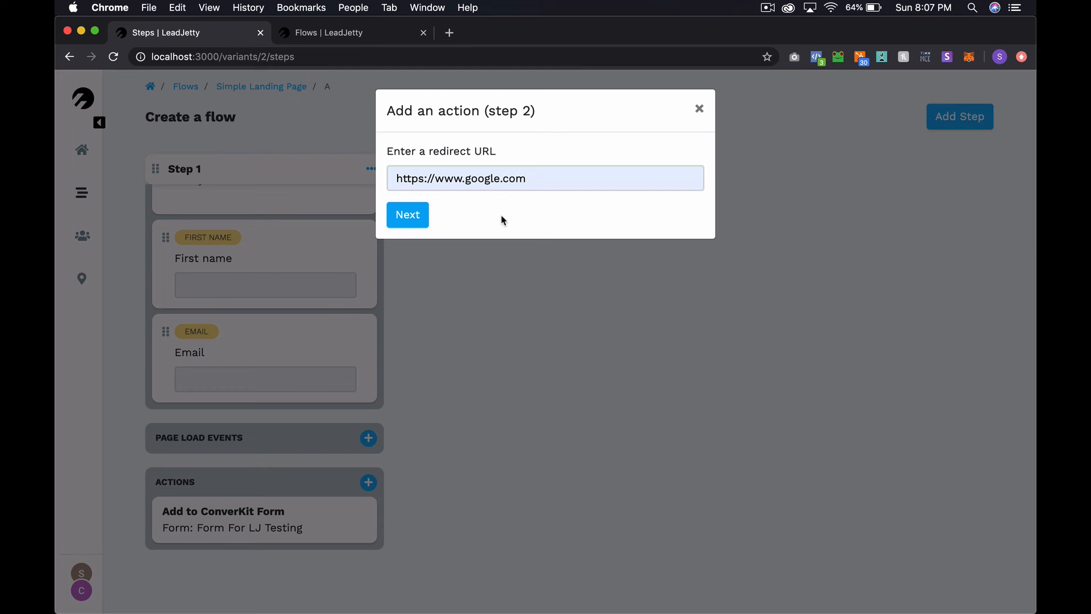
click(409, 213)
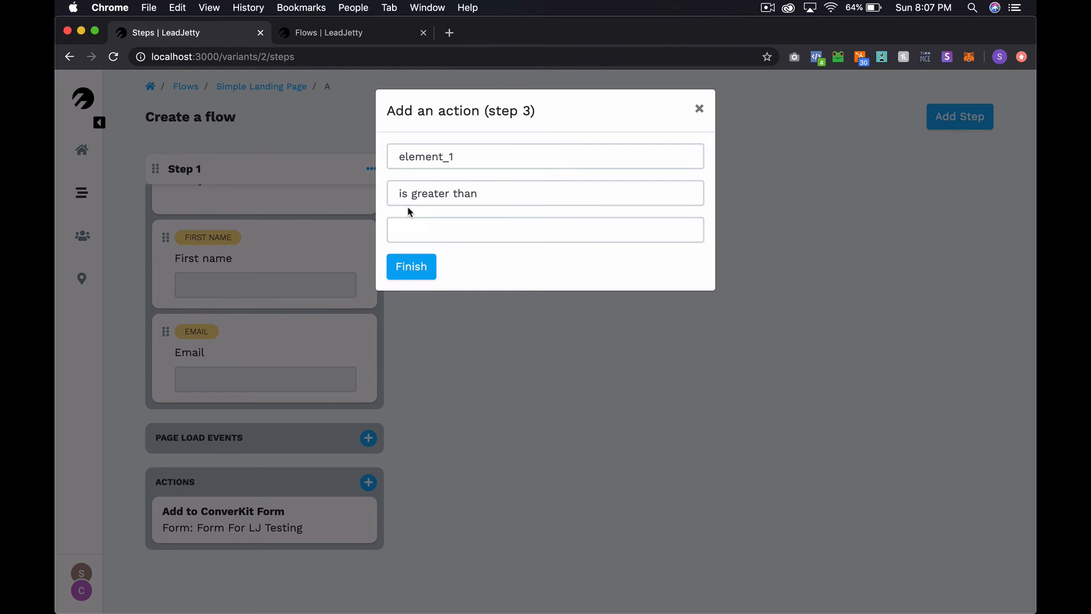
click(700, 111)
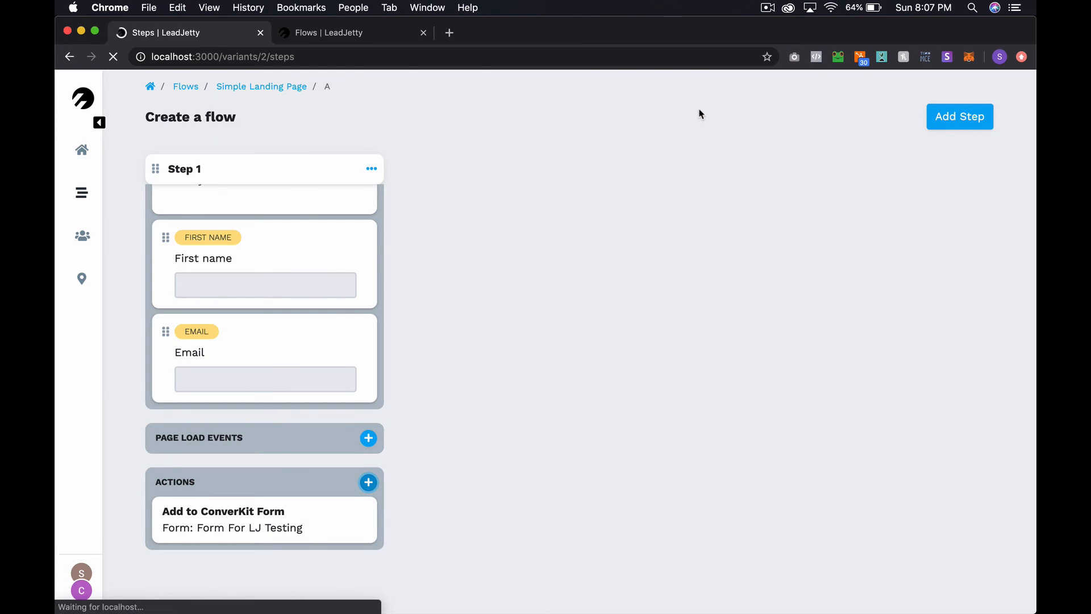
Check the Step 1 Actions list, then switch to the 'Flows | LeadJetty' live preview tab
scroll(327, 401, down, 8)
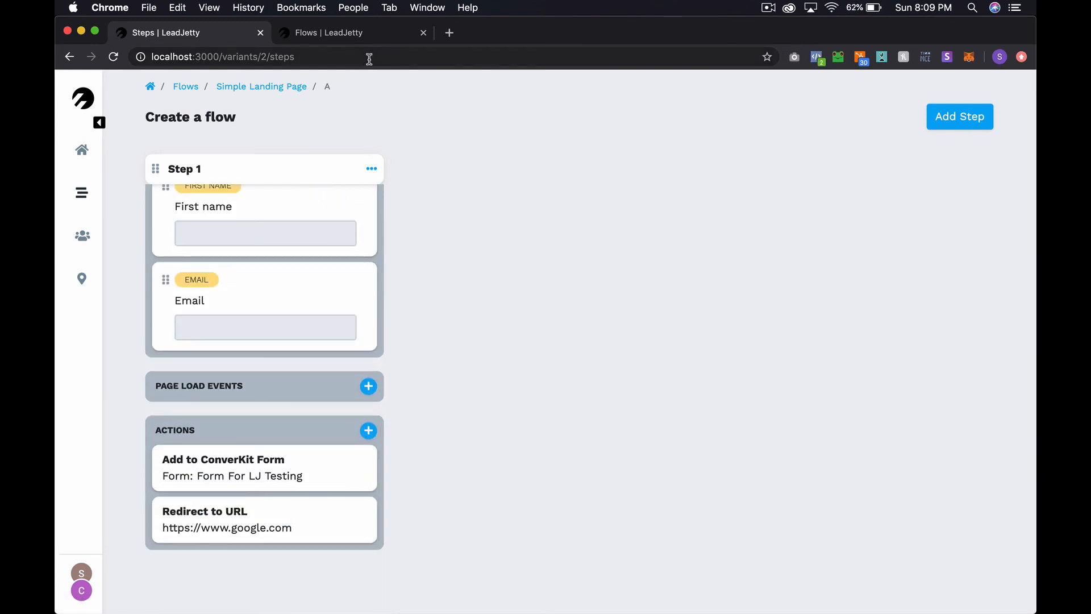
click(355, 36)
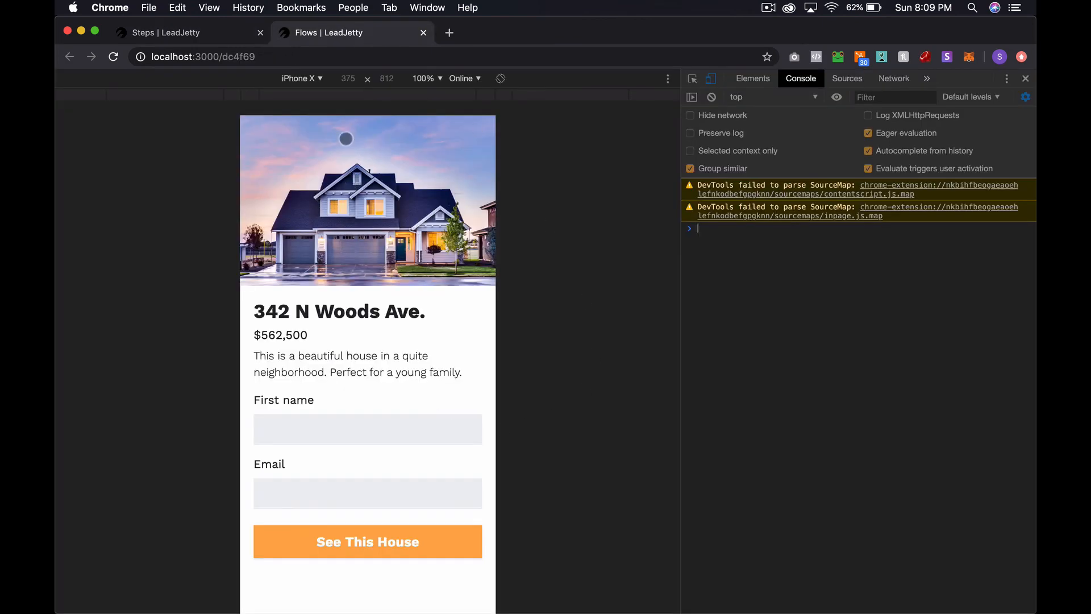
Load localhost:3000/dc4f69 in a new incognito window and open DevTools in phone-sized device mode
click(287, 56)
key(super+a)
key(super+c)
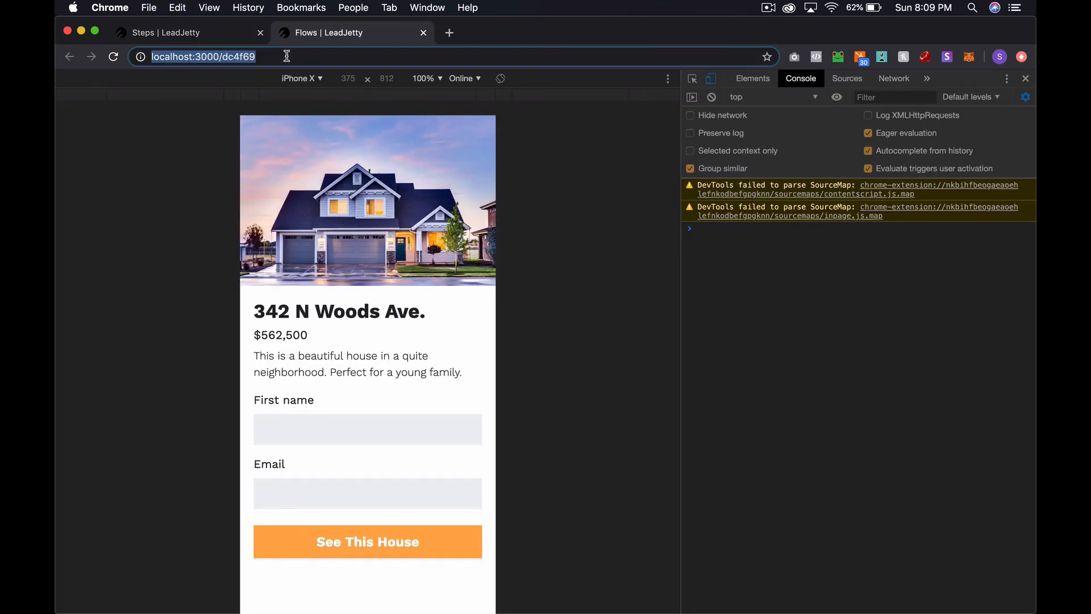
key(super+shift+n)
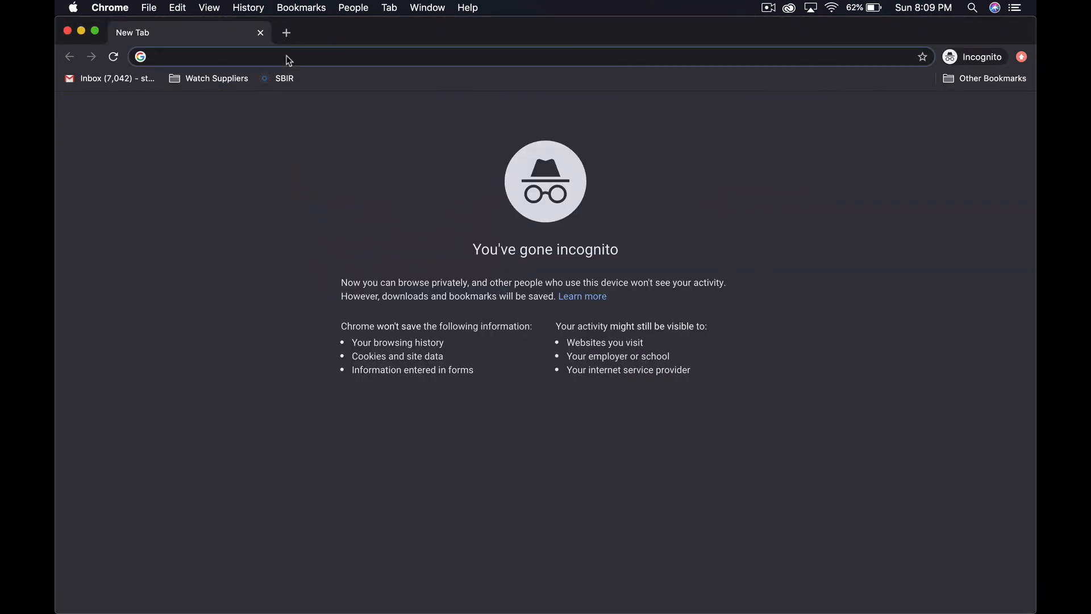
key(super+v)
key(Return)
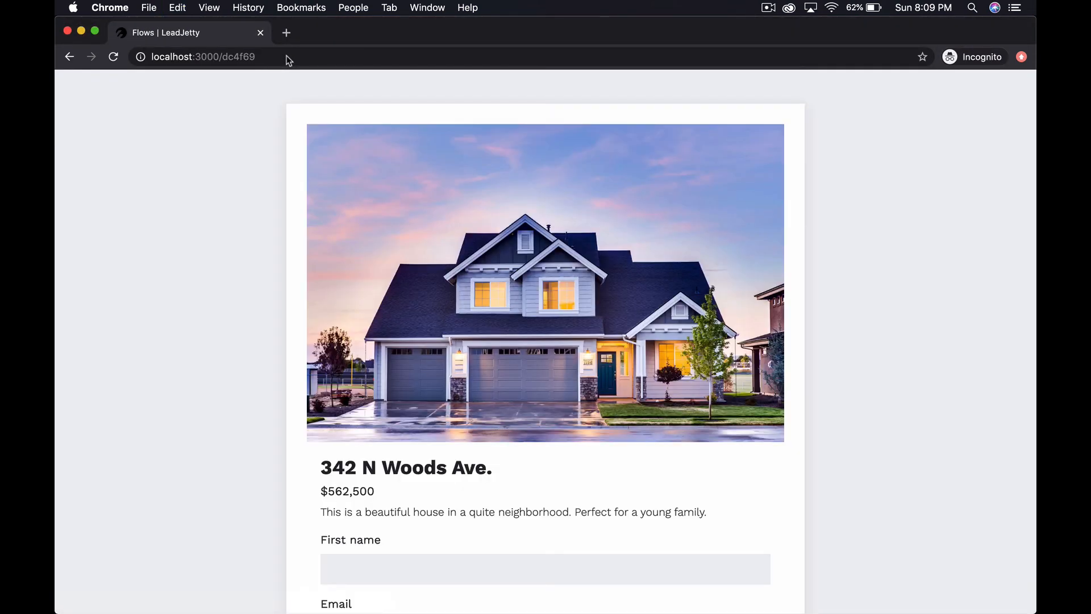
scroll(414, 402, down, 5)
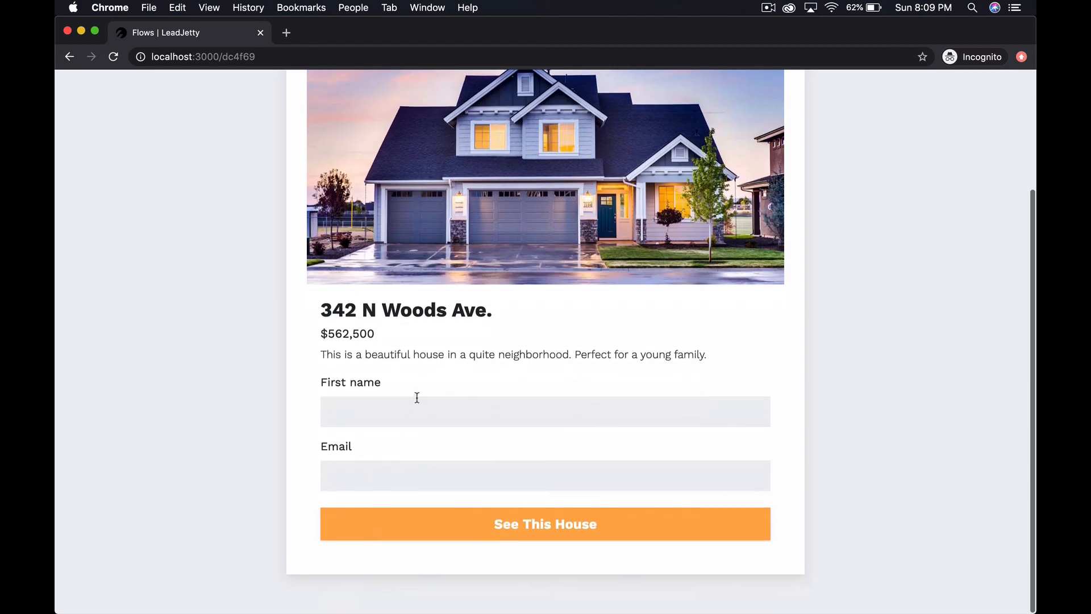
key(super+alt+i)
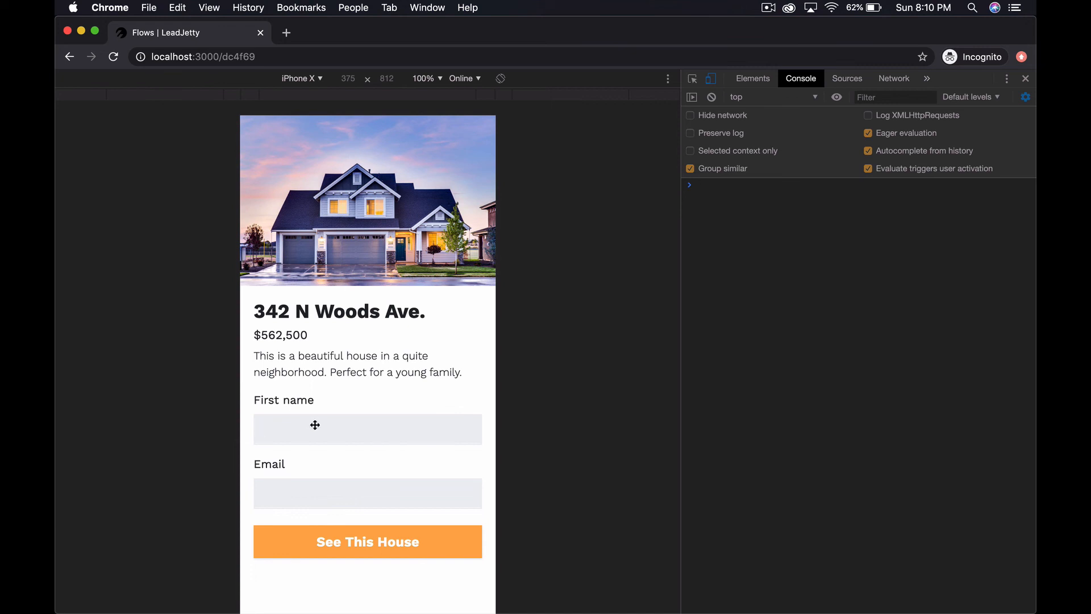
Enter a test first name and e-mail address, then submit with the See This House button
text(Jimbob)
key(Tab)
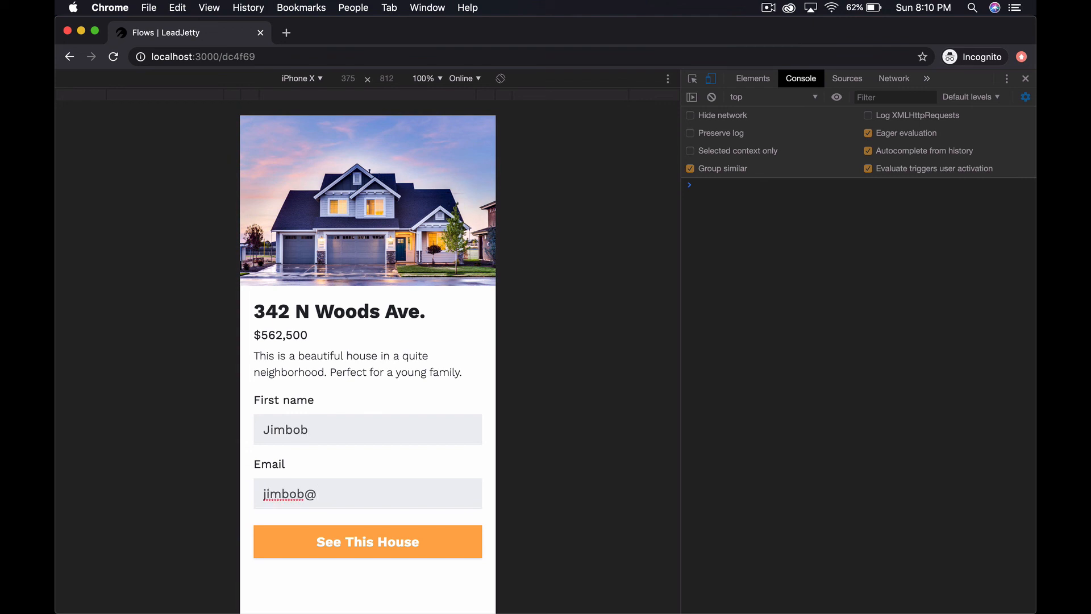
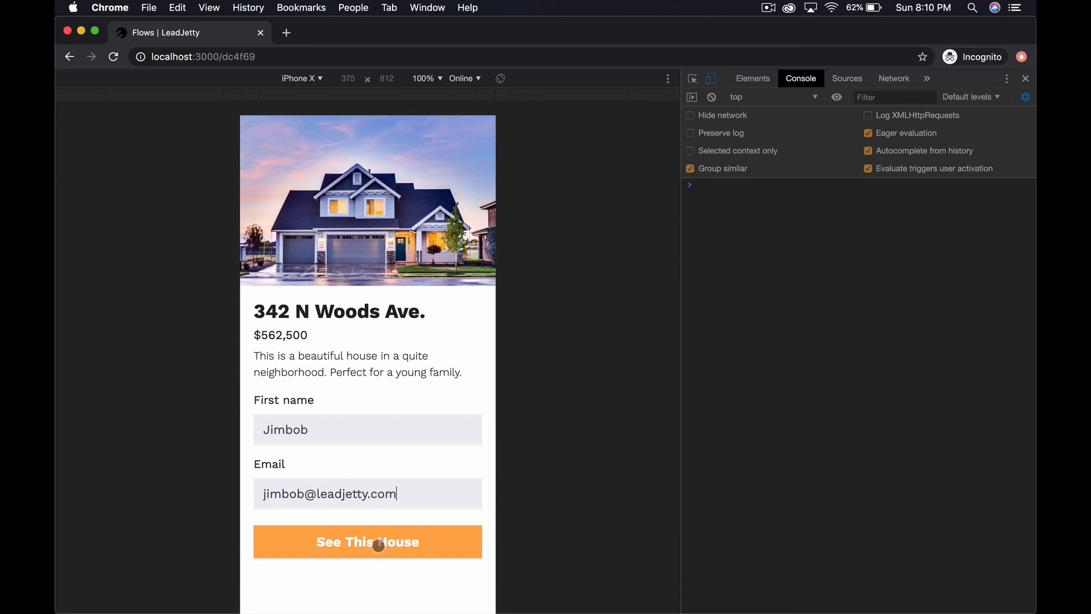
click(383, 541)
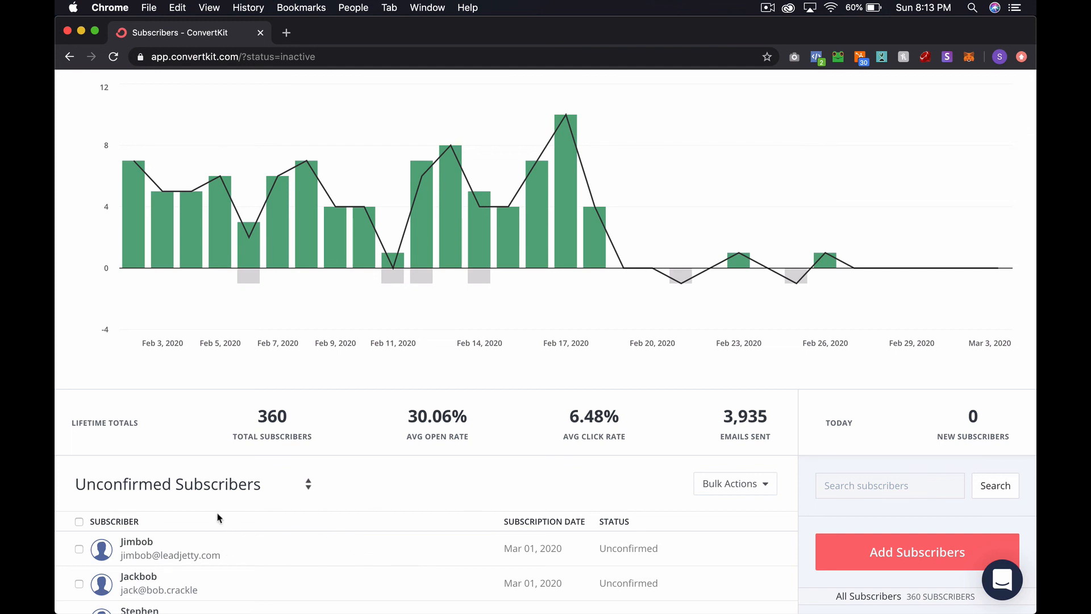
Scroll through ConvertKit's Unconfirmed Subscribers list to find the new test signup
scroll(821, 569, up, 1)
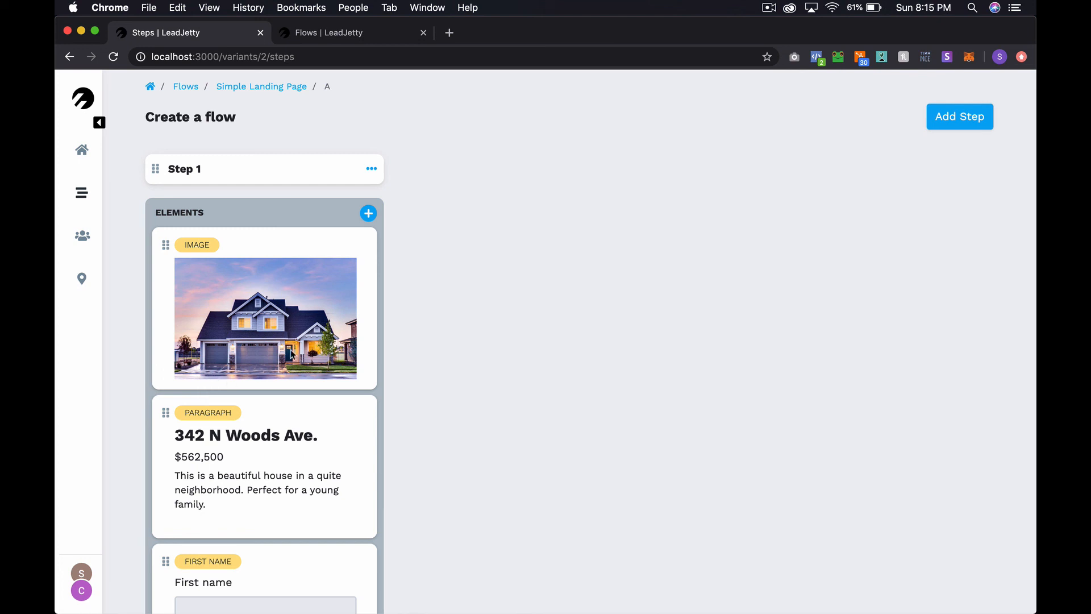
scroll(290, 354, down, 3)
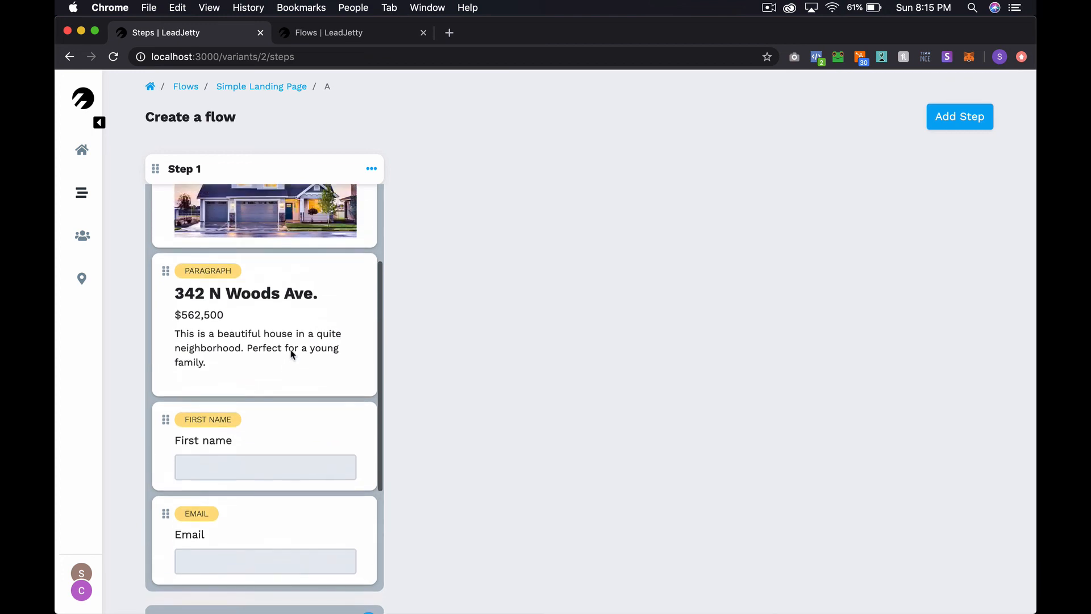
scroll(291, 353, up, 3)
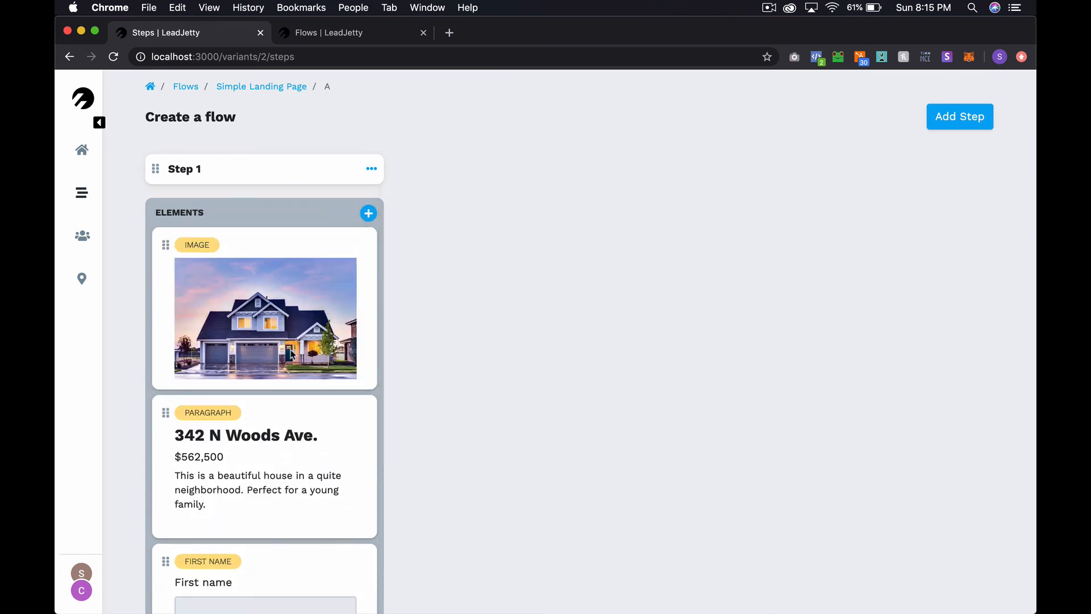